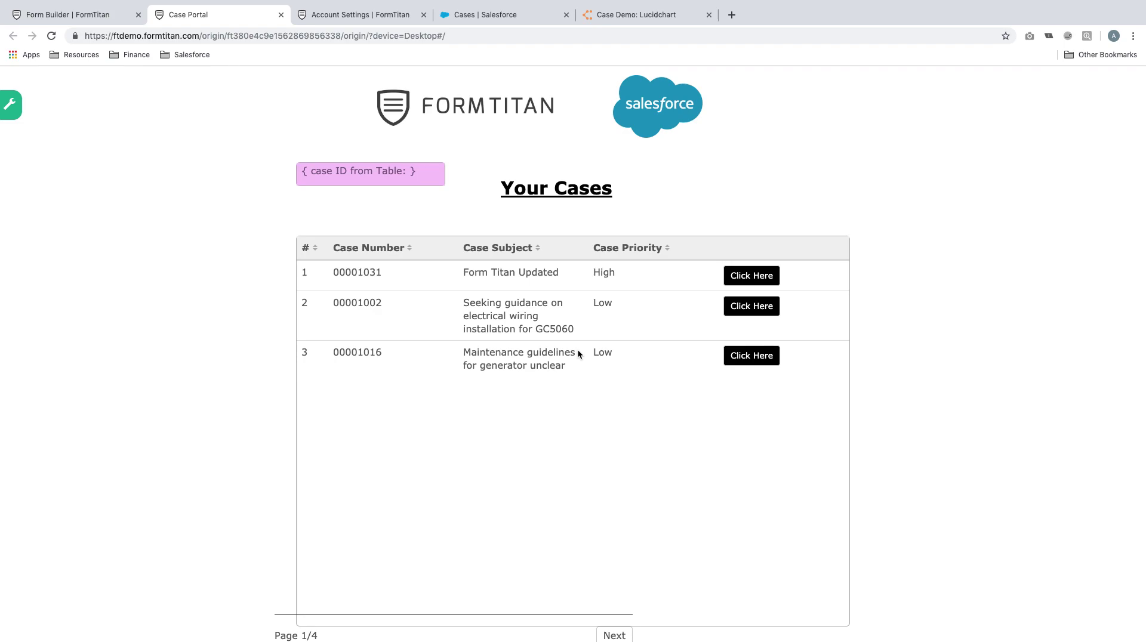
Open the "Maintenance guidelines for generator unclear" case from the table, set its priority to High and submit the update
{"action": "left_click", "coordinate": [765, 359]}
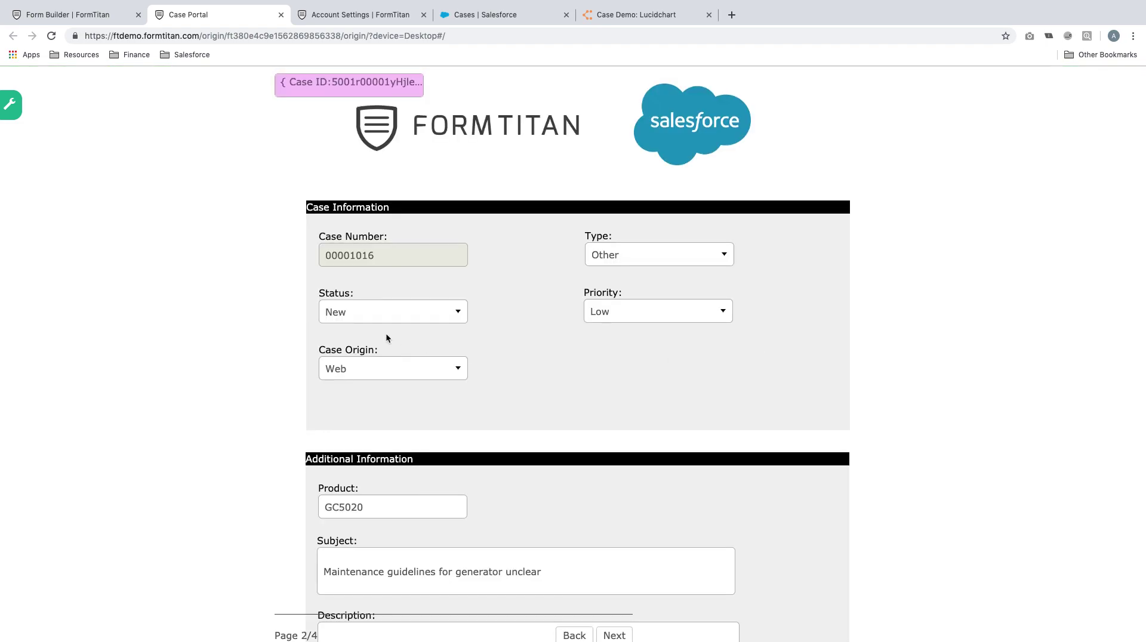
{"action": "scroll", "coordinate": [385, 333], "scroll_direction": "down", "scroll_amount": 2}
{"action": "scroll", "coordinate": [426, 361], "scroll_direction": "down", "scroll_amount": 2}
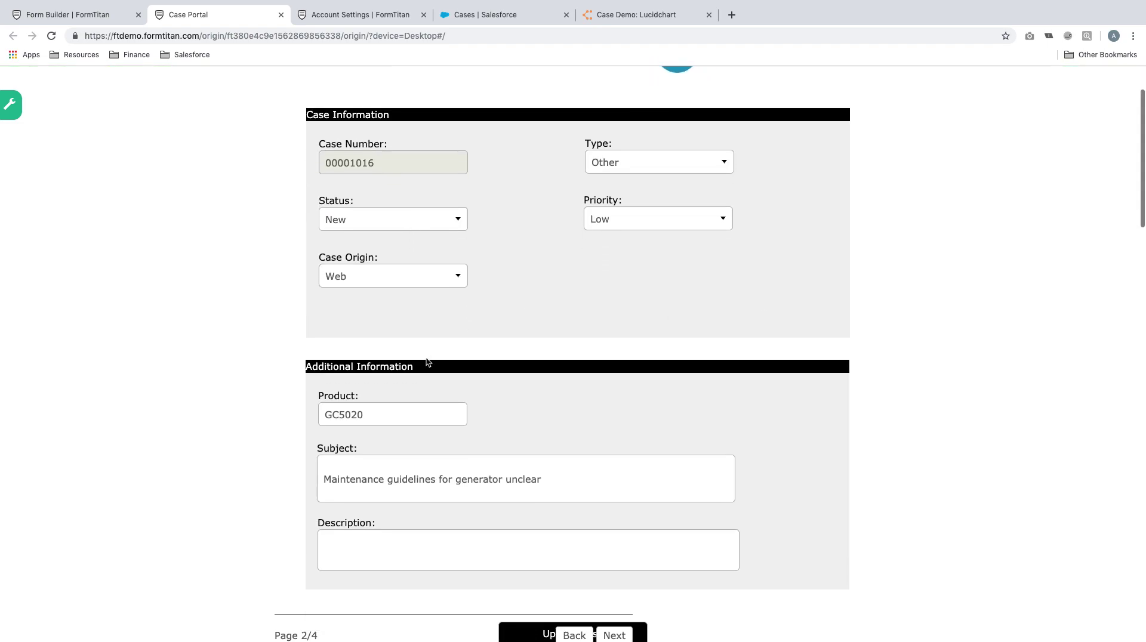
{"action": "left_click", "coordinate": [627, 219]}
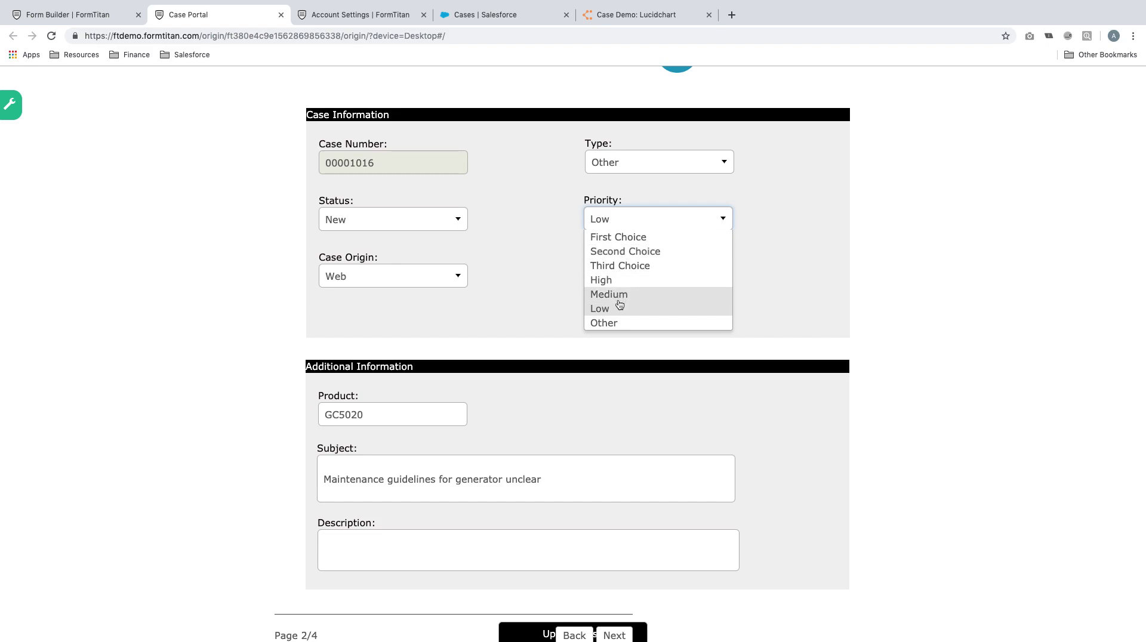
{"action": "left_click", "coordinate": [615, 280]}
{"action": "scroll", "coordinate": [630, 421], "scroll_direction": "down", "scroll_amount": 5}
{"action": "left_click", "coordinate": [598, 531]}
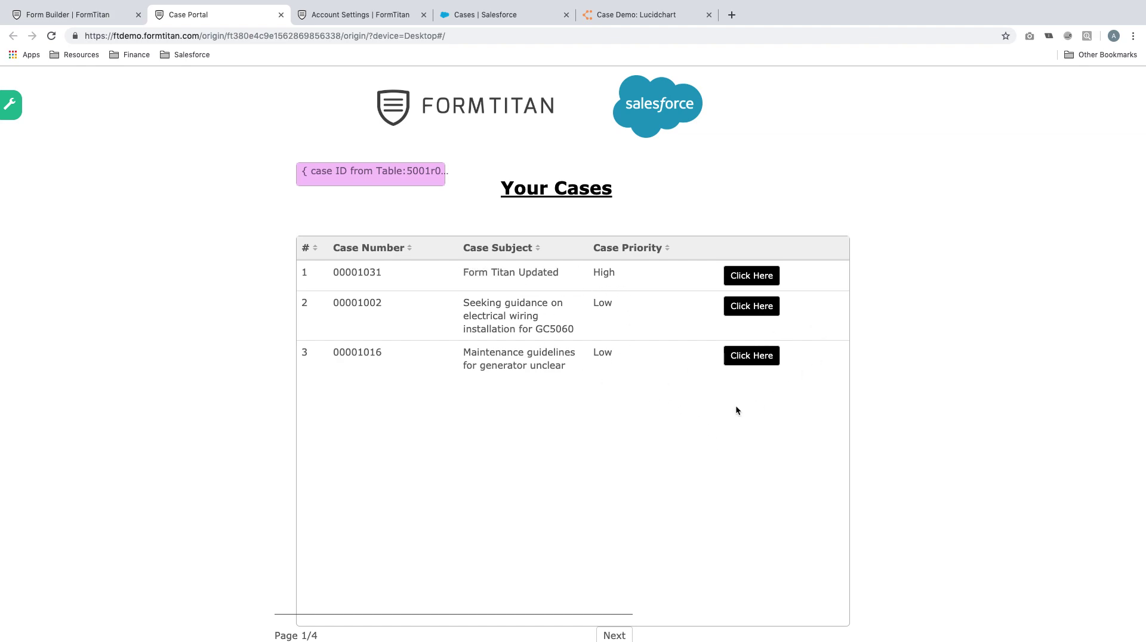
Reload the case portal to check the case's priority in the table, and close the portal page to return to the form builder
{"action": "left_click", "coordinate": [495, 39]}
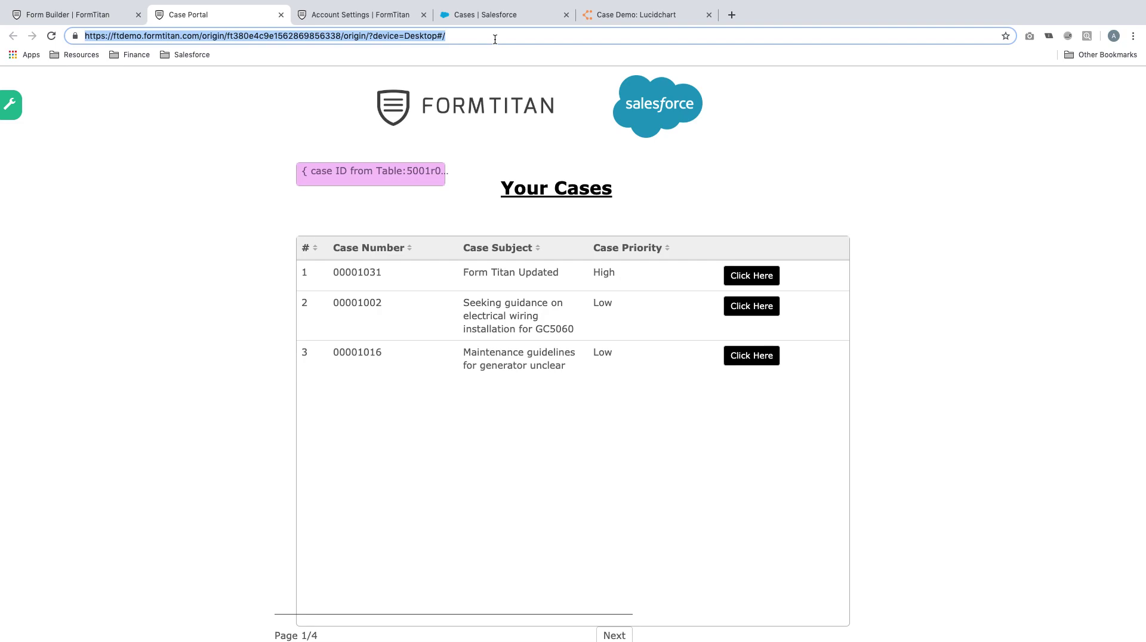
{"action": "key", "text": "Return"}
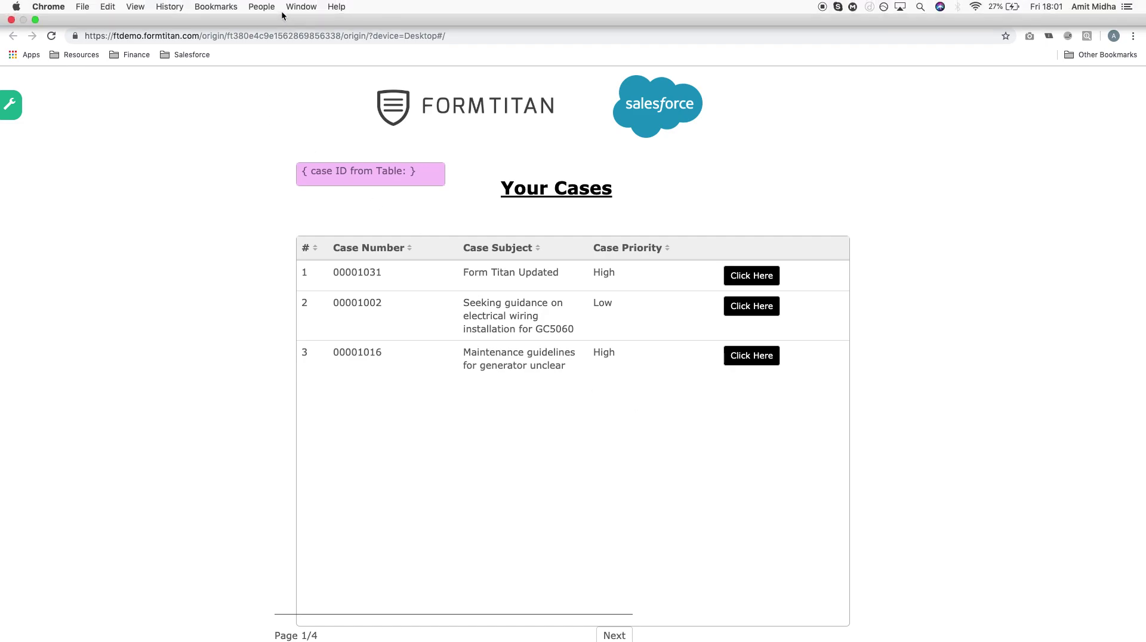
{"action": "left_click", "coordinate": [292, 7]}
{"action": "left_click", "coordinate": [240, 39]}
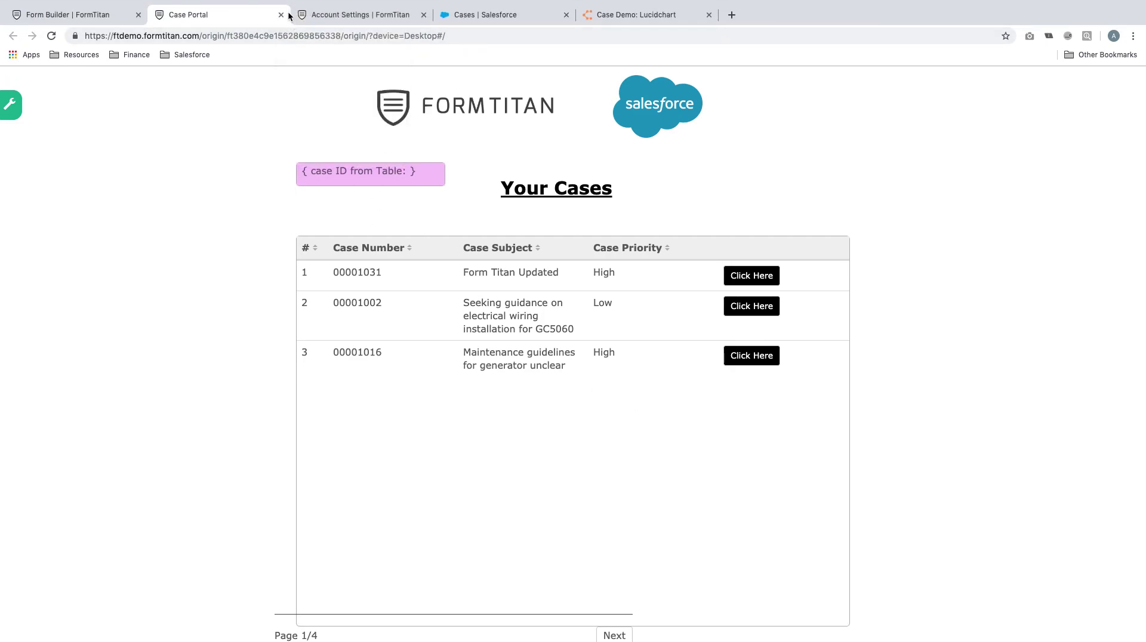
{"action": "left_click", "coordinate": [281, 14]}
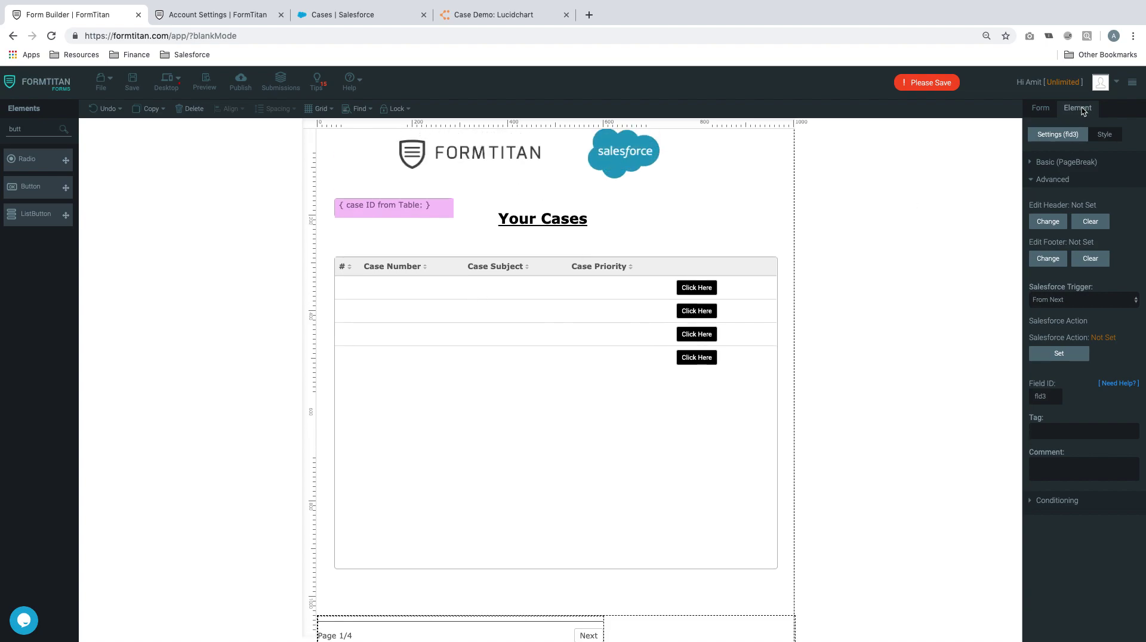
Add a new object to the form's Get From Salesforce integration with the comment "Refresh Case Table"
{"action": "left_click", "coordinate": [1043, 113]}
{"action": "left_click", "coordinate": [1052, 303]}
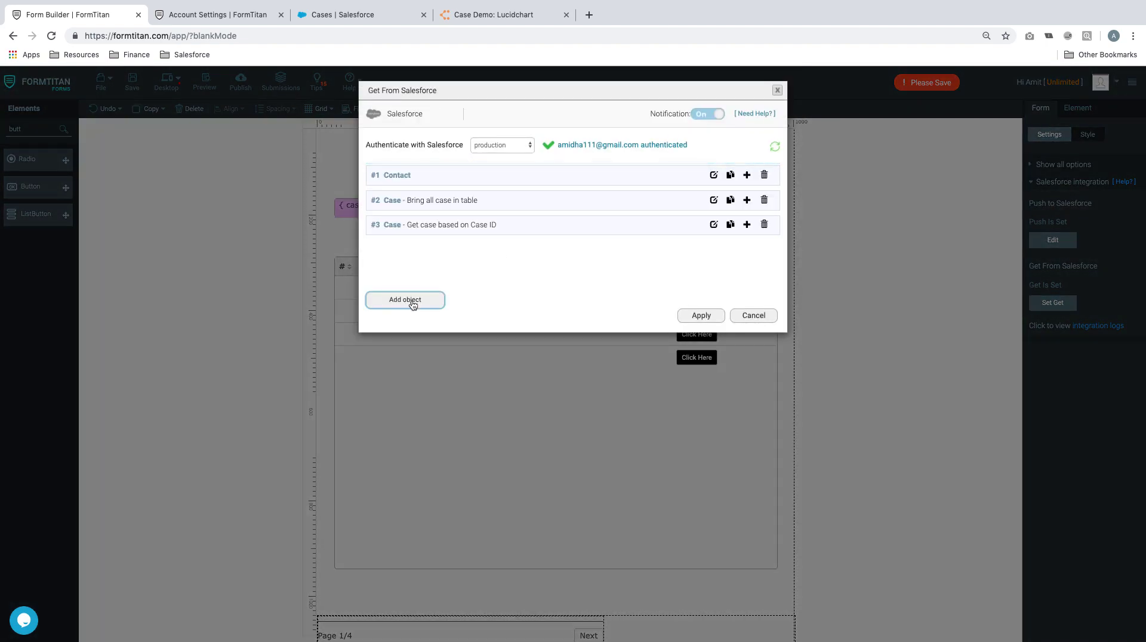
{"action": "left_click", "coordinate": [412, 300]}
{"action": "left_click", "coordinate": [548, 156]}
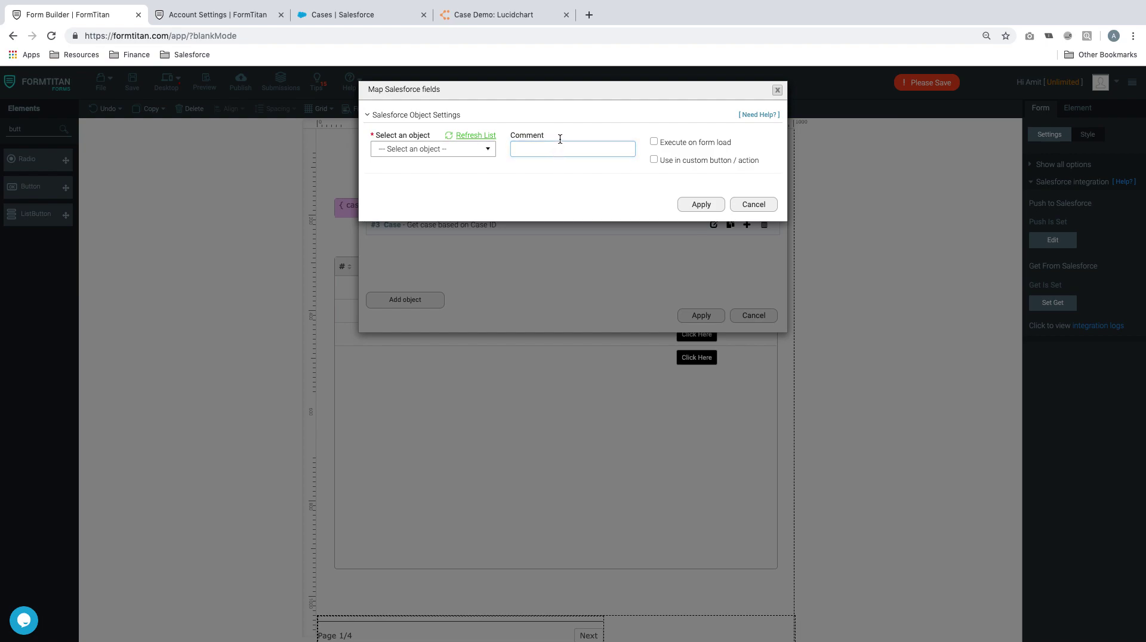
{"action": "type", "text": "Refresh Case Table"}
Choose Case as the Salesforce object and enable its use in a custom button or action
{"action": "left_click", "coordinate": [465, 156]}
{"action": "left_click", "coordinate": [468, 137]}
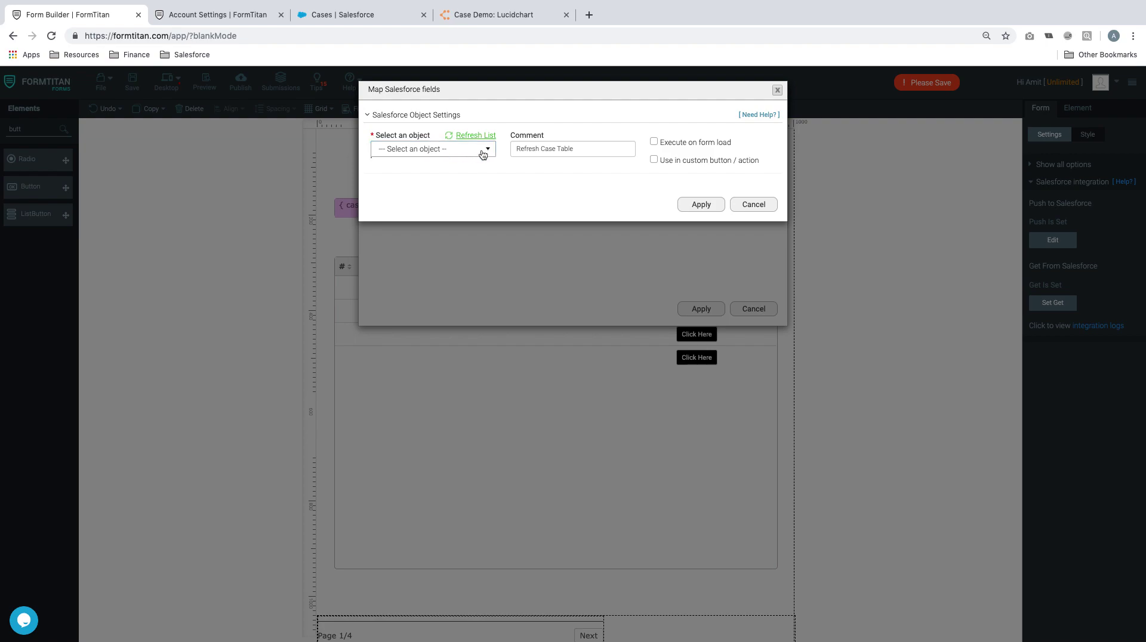
{"action": "left_click", "coordinate": [482, 154]}
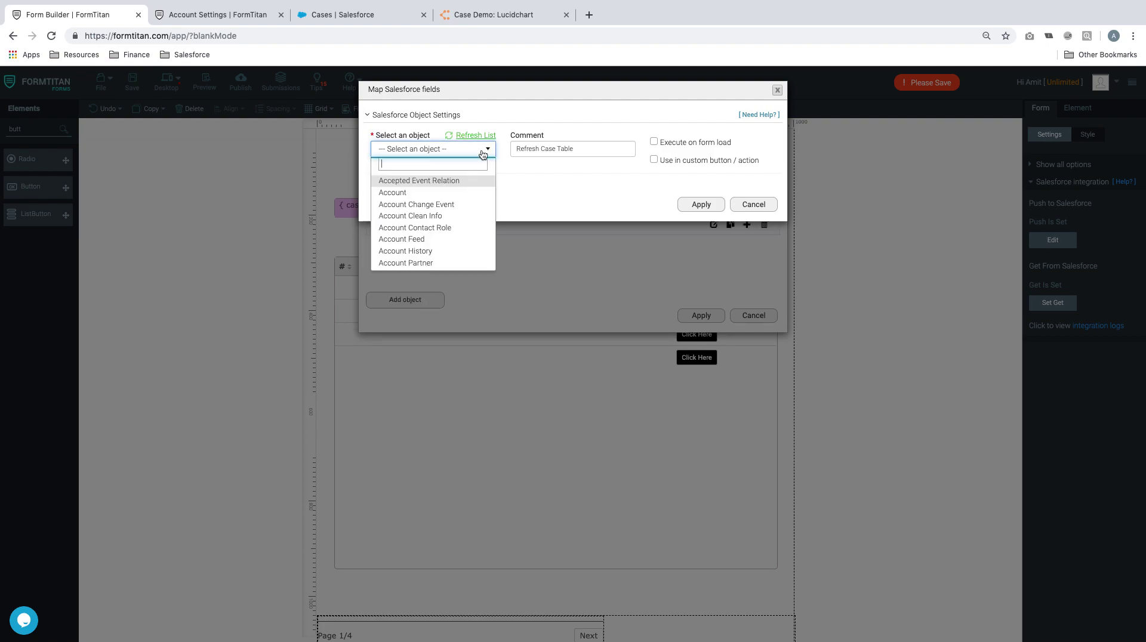
{"action": "type", "text": "case"}
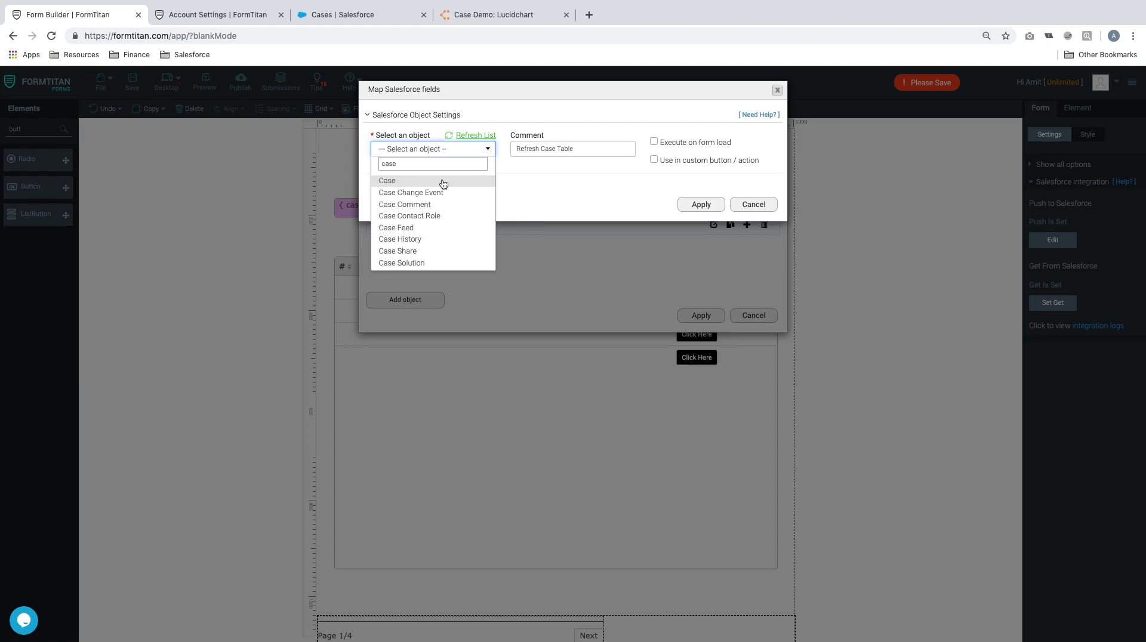
{"action": "left_click", "coordinate": [443, 183]}
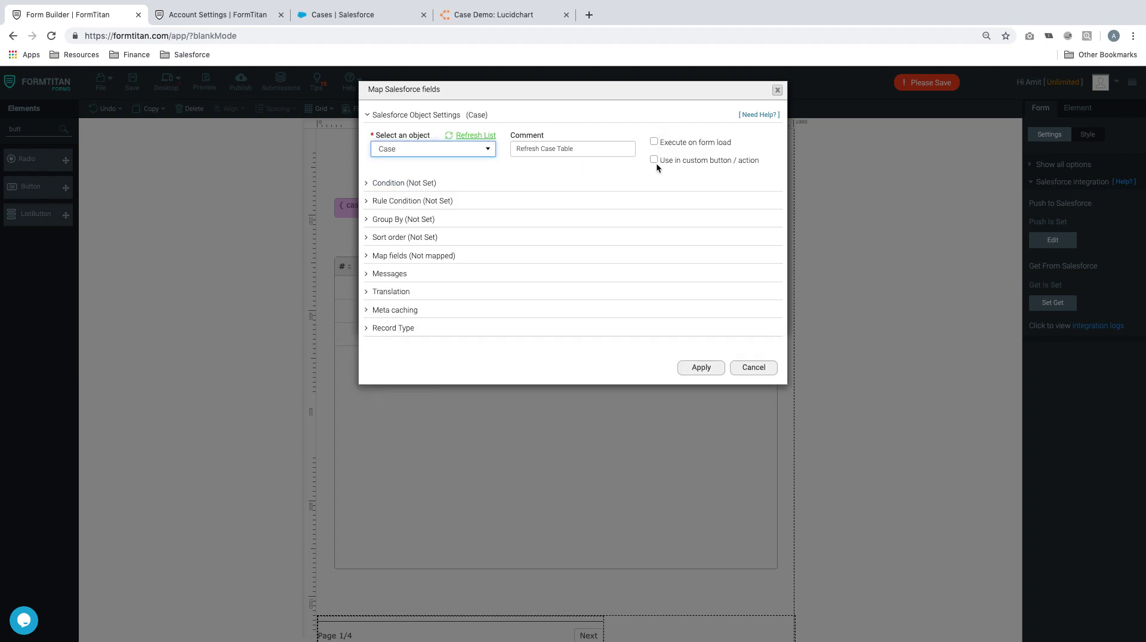
{"action": "left_click", "coordinate": [654, 160]}
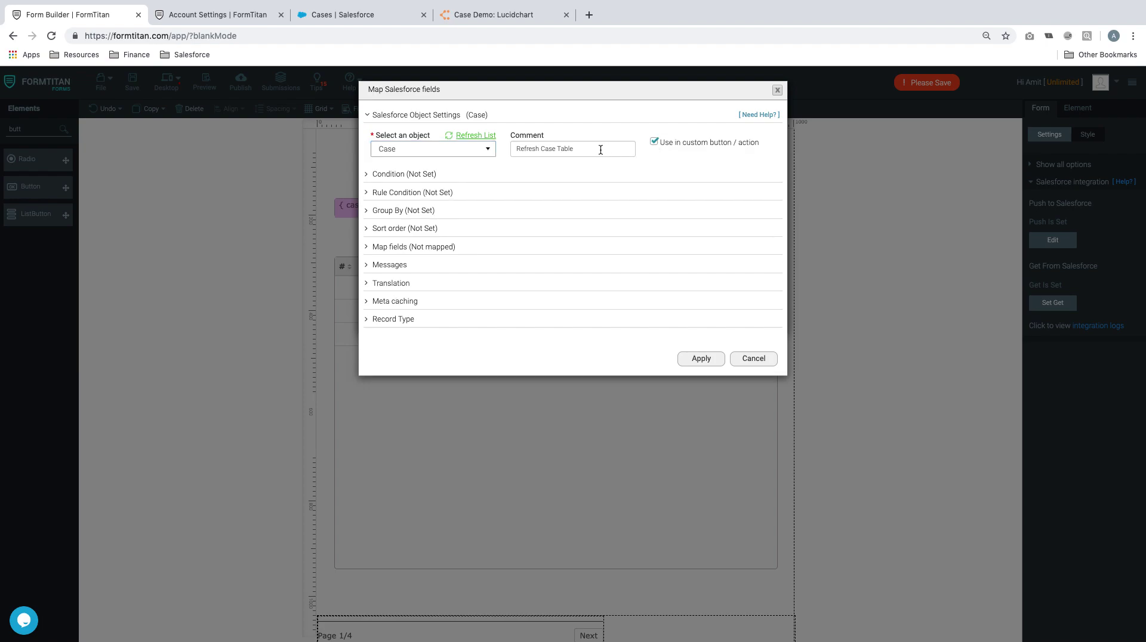
Start a condition for the Case object using the Case ID field with the Equals operator
{"action": "left_click", "coordinate": [396, 175]}
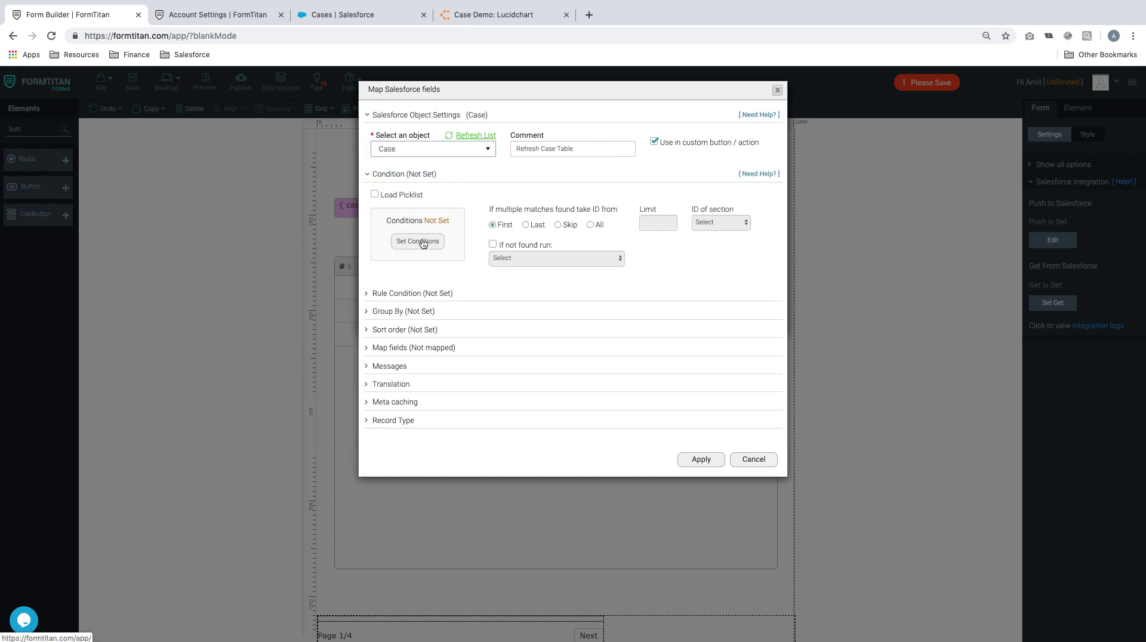
{"action": "left_click", "coordinate": [420, 241]}
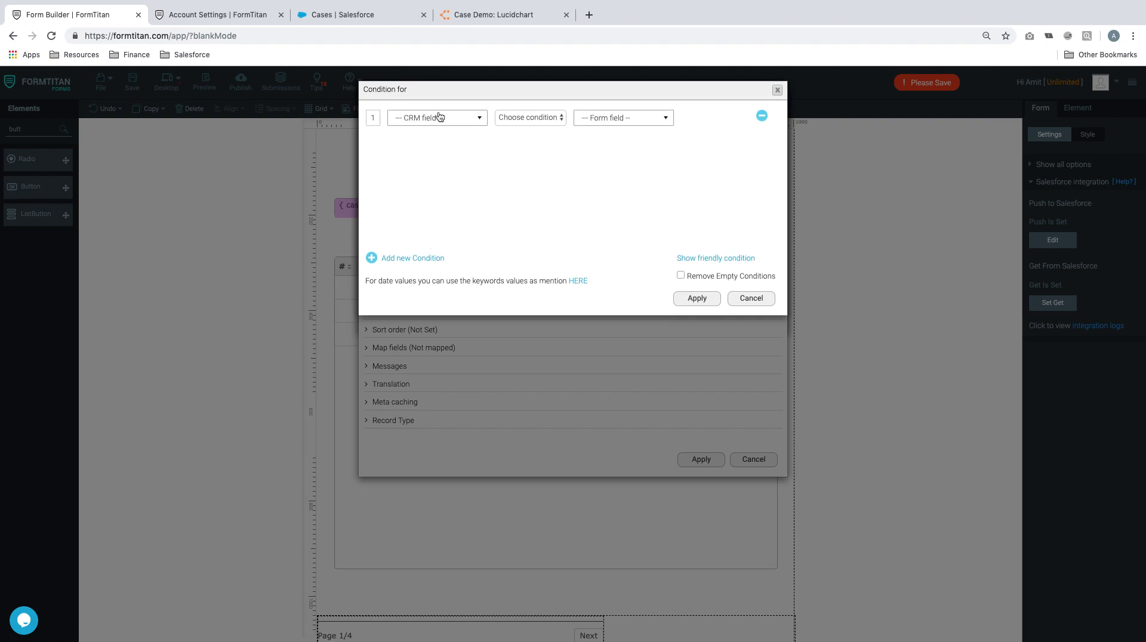
{"action": "left_click", "coordinate": [439, 117]}
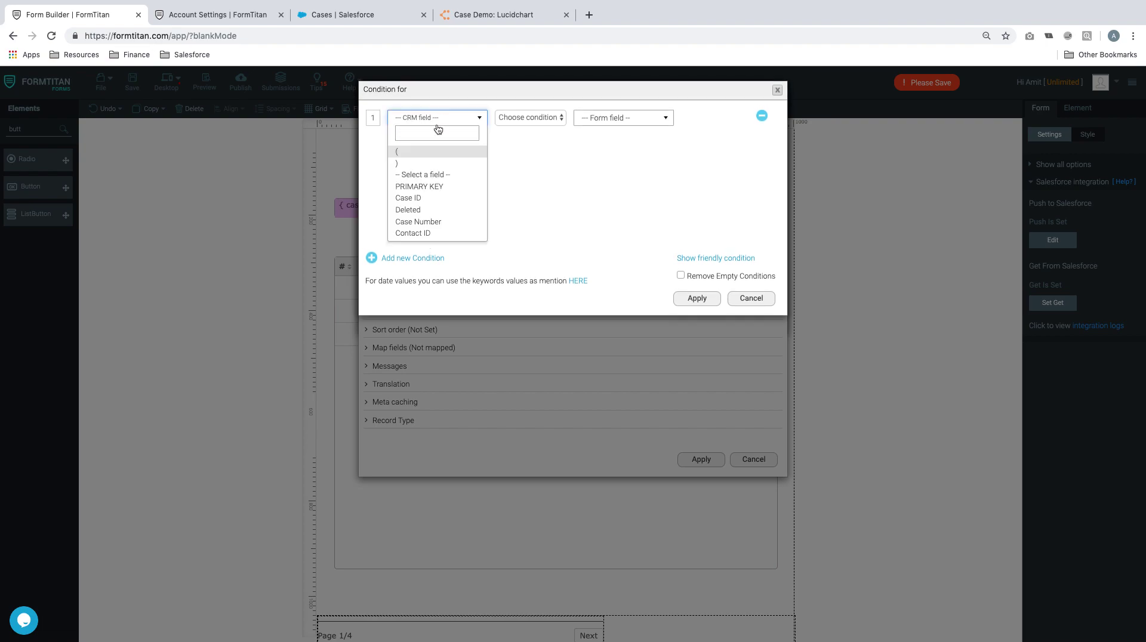
{"action": "left_click", "coordinate": [435, 199]}
{"action": "left_click", "coordinate": [554, 118]}
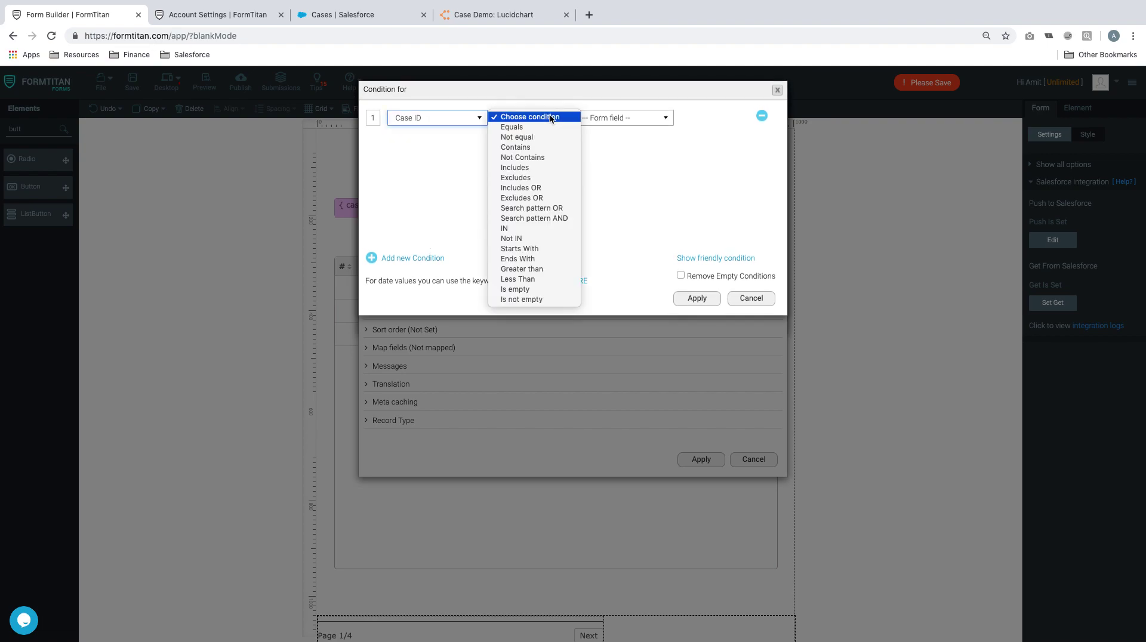
{"action": "left_click", "coordinate": [538, 125]}
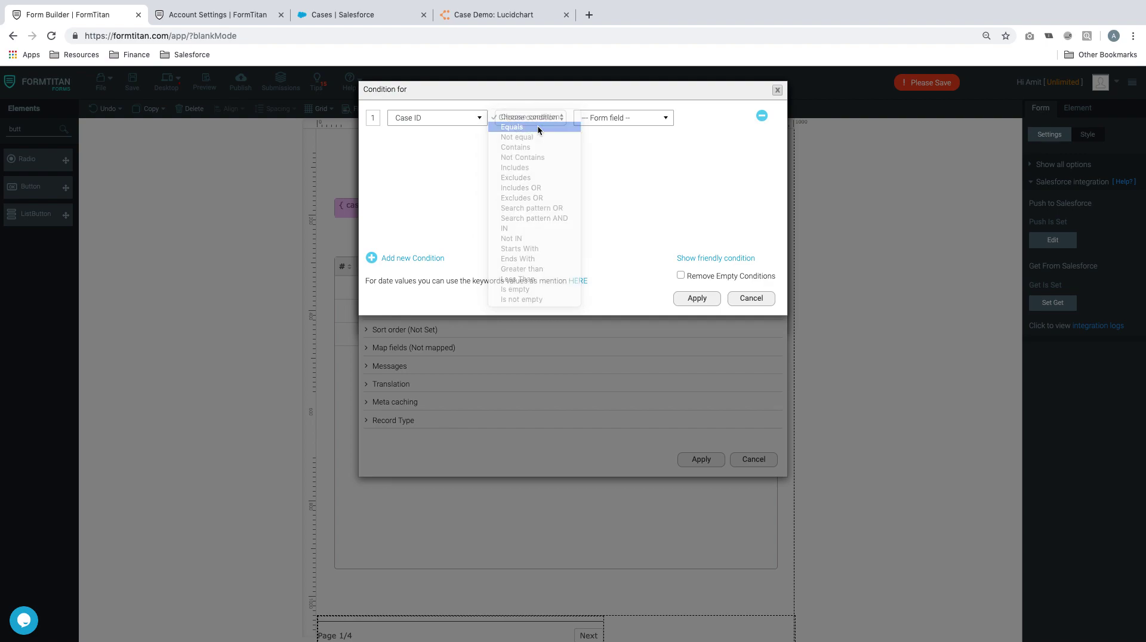
{"action": "left_click", "coordinate": [629, 120]}
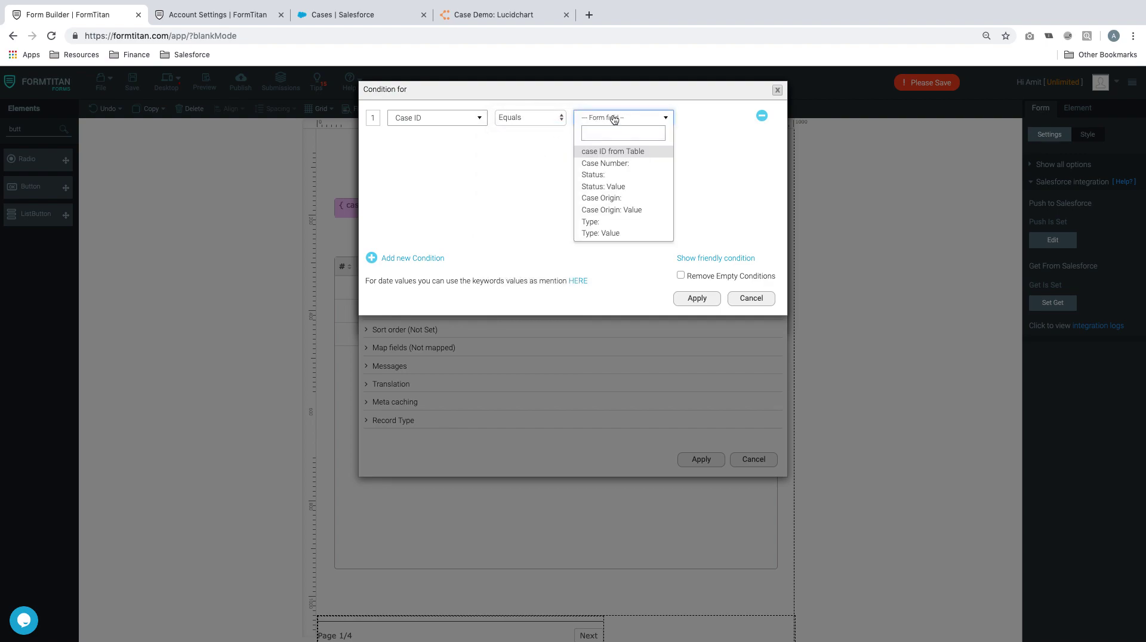
Complete the condition as Contact ID Equals SmartV, and take the ID from all records when multiple matches are found
{"action": "left_click", "coordinate": [425, 120]}
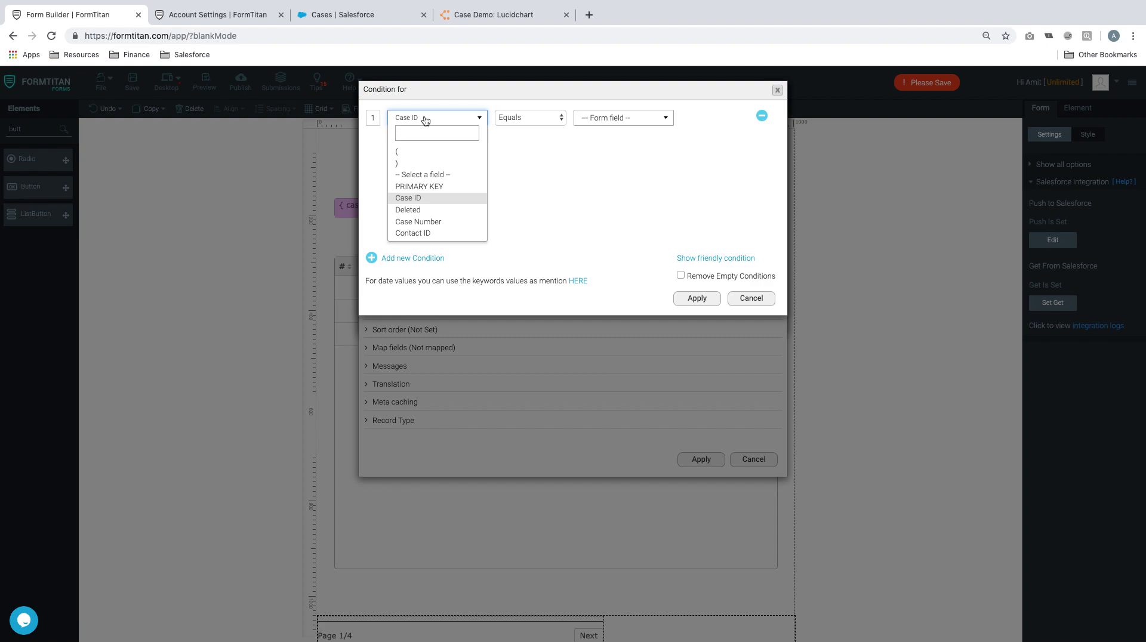
{"action": "left_click", "coordinate": [428, 232]}
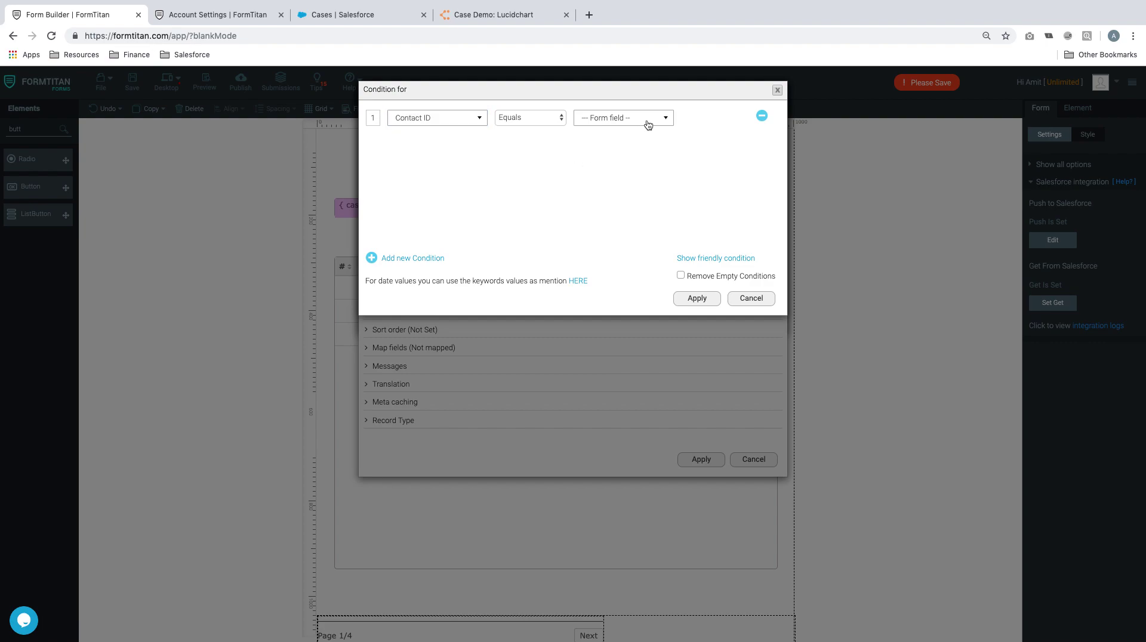
{"action": "left_click", "coordinate": [648, 119]}
{"action": "type", "text": "smartv"}
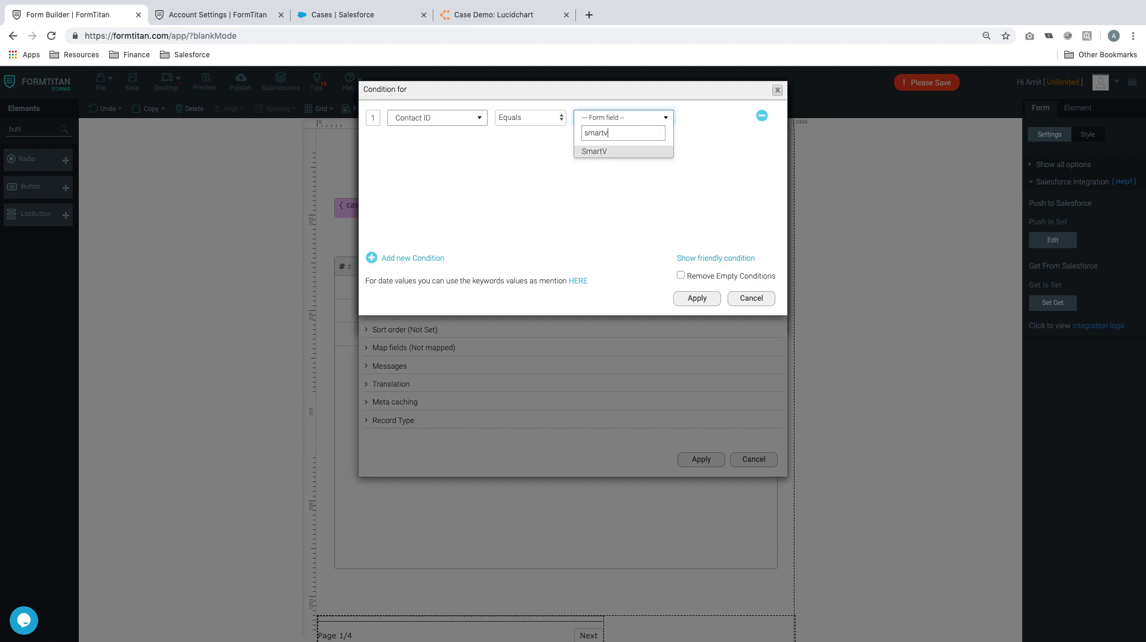
{"action": "left_click", "coordinate": [635, 153]}
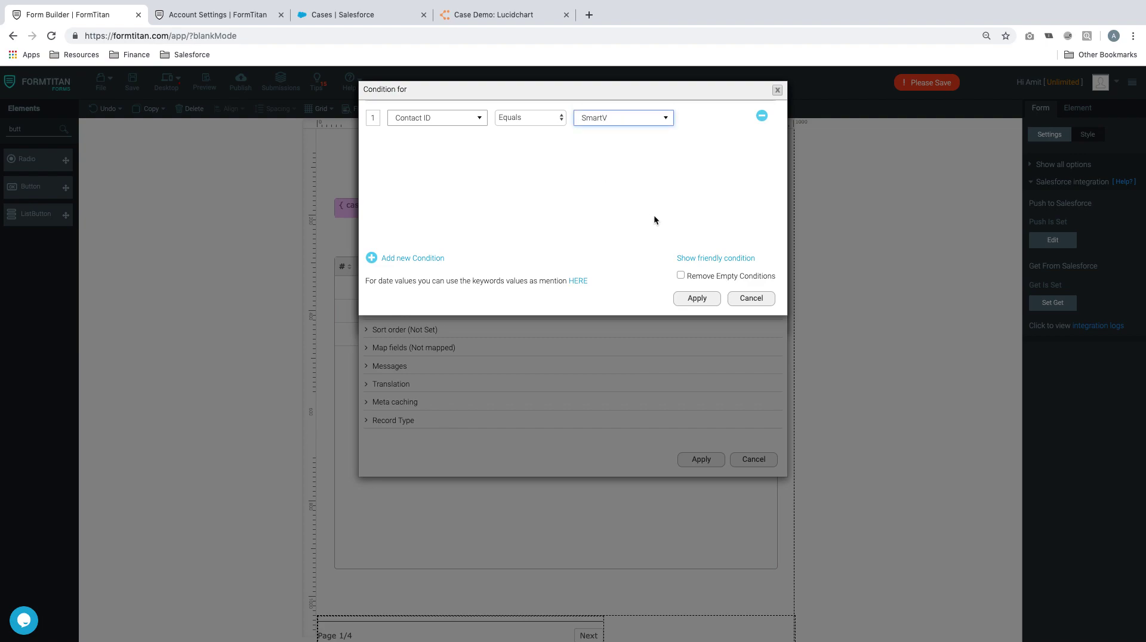
{"action": "left_click", "coordinate": [697, 298]}
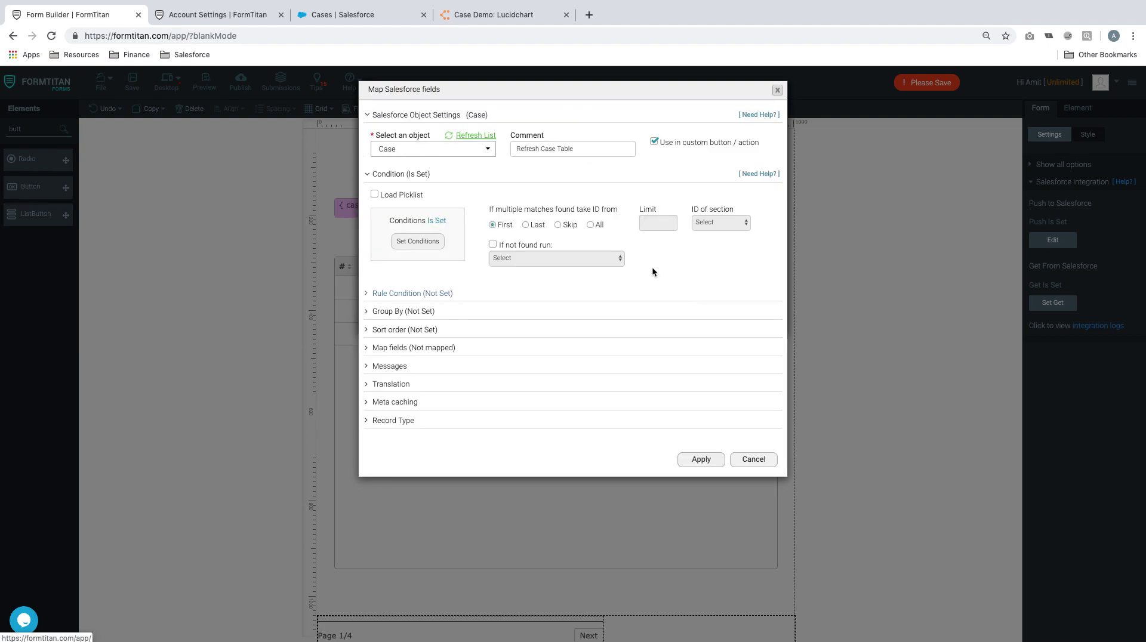
{"action": "left_click", "coordinate": [590, 225]}
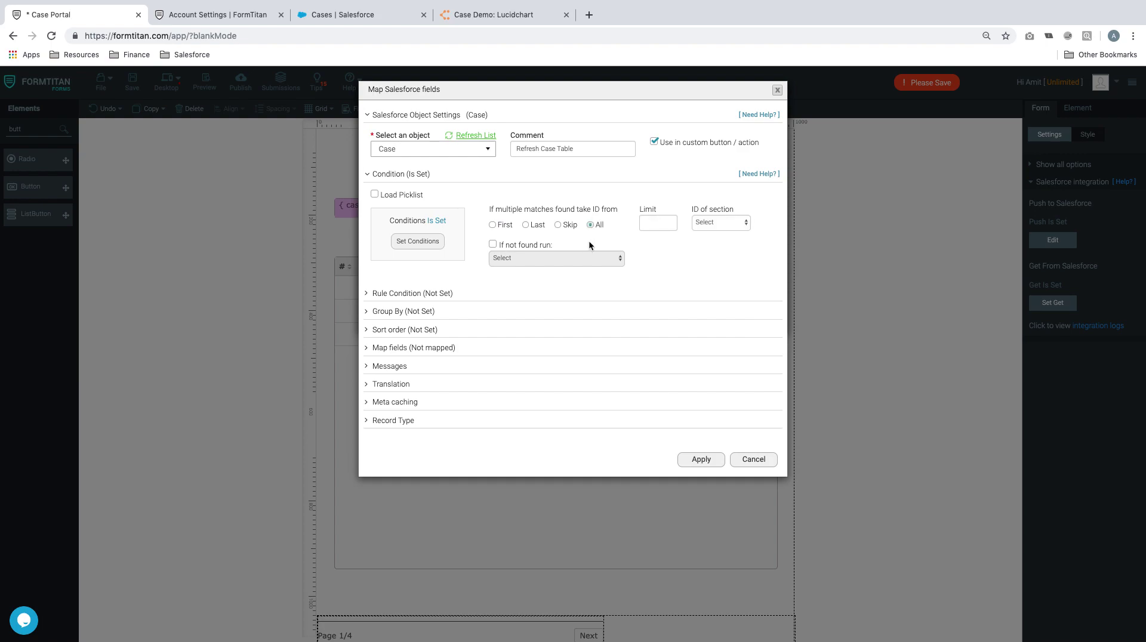
Open the object's field mapping and map the table's Case Number column to the Salesforce Case Number field
{"action": "left_click", "coordinate": [415, 348]}
{"action": "left_click", "coordinate": [416, 397]}
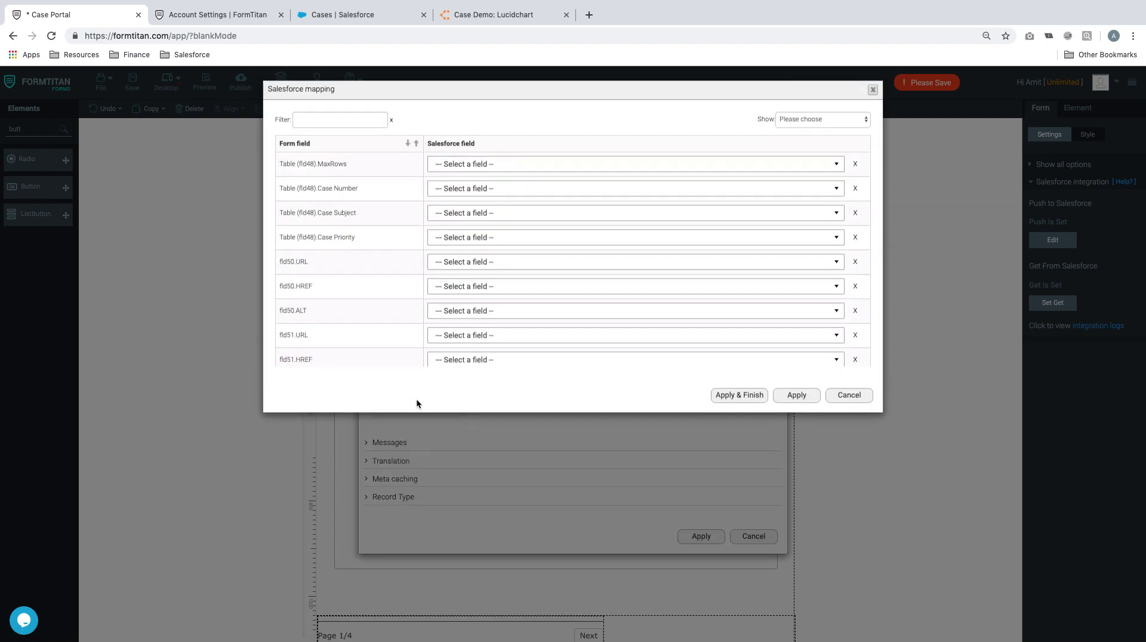
{"action": "left_click", "coordinate": [469, 190]}
{"action": "type", "text": "case"}
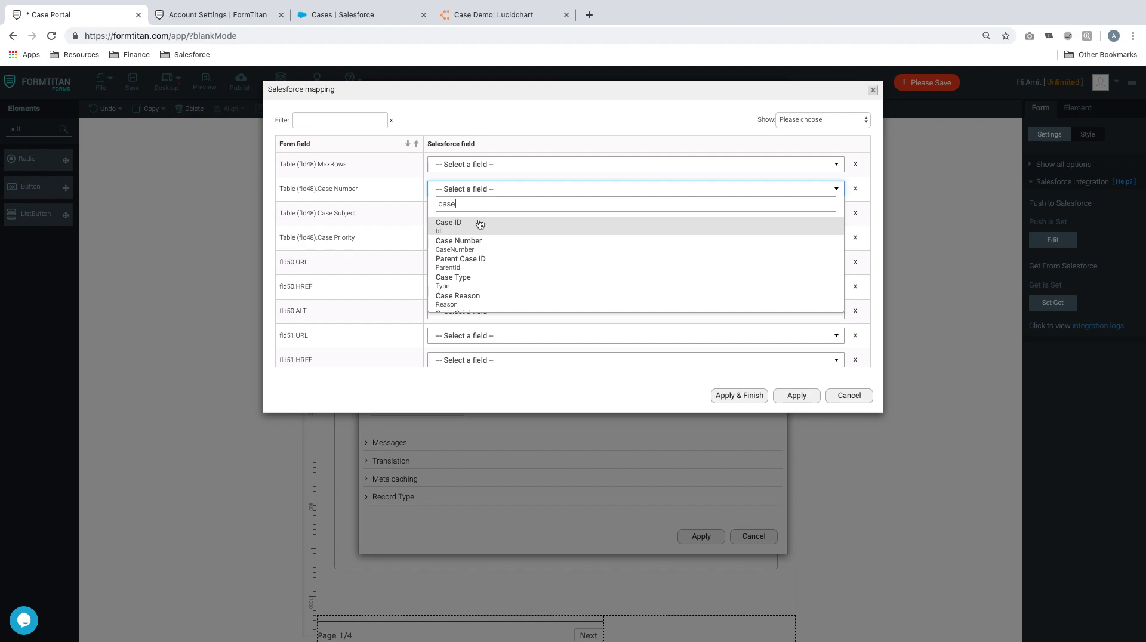
{"action": "left_click", "coordinate": [476, 242]}
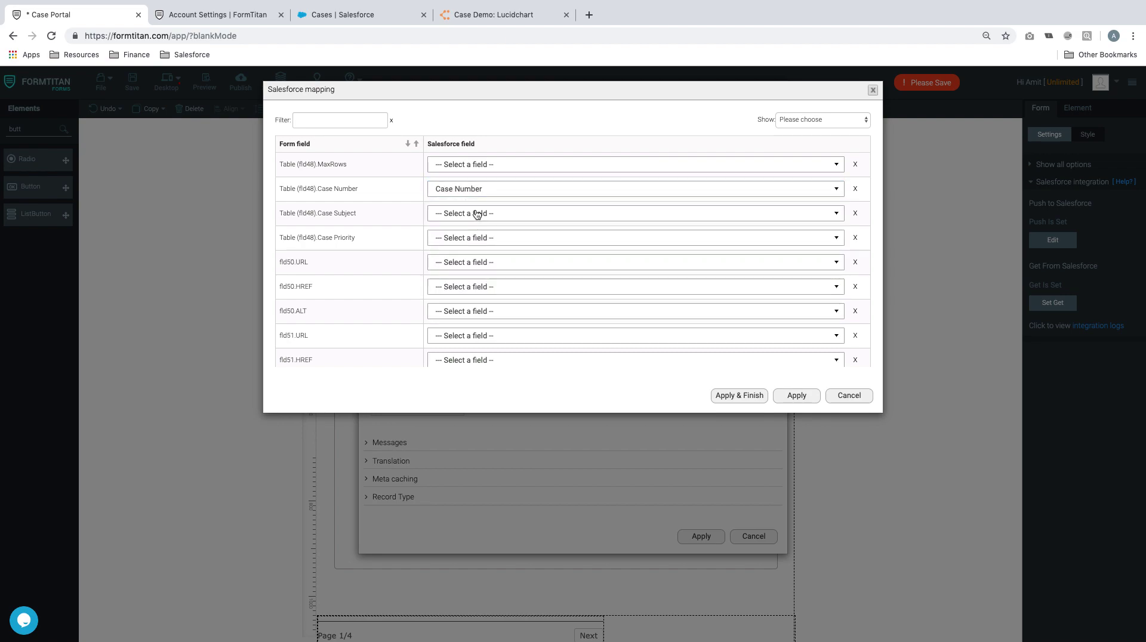
Map the table's Case Subject column to the Salesforce Subject field
{"action": "left_click", "coordinate": [476, 213]}
{"action": "type", "text": "case"}
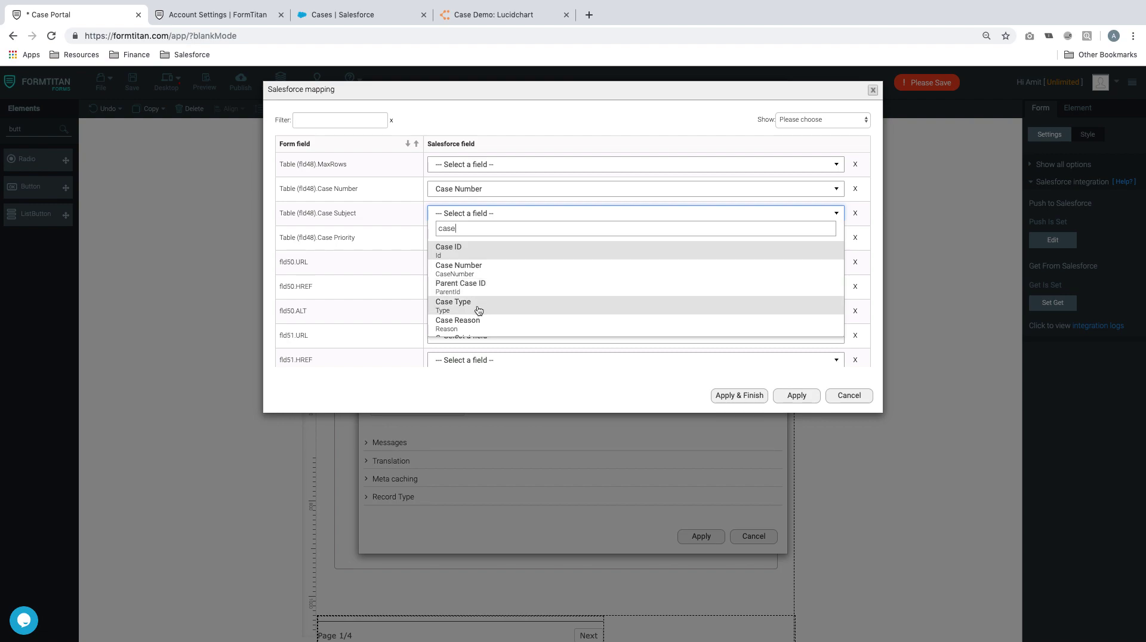
{"action": "type", "text": " sub"}
{"action": "key", "text": "BackSpace"}
{"action": "key", "text": "BackSpace"}
{"action": "key", "text": "BackSpace"}
{"action": "key", "text": "BackSpace"}
{"action": "key", "text": "BackSpace"}
{"action": "key", "text": "BackSpace"}
{"action": "type", "text": "sub"}
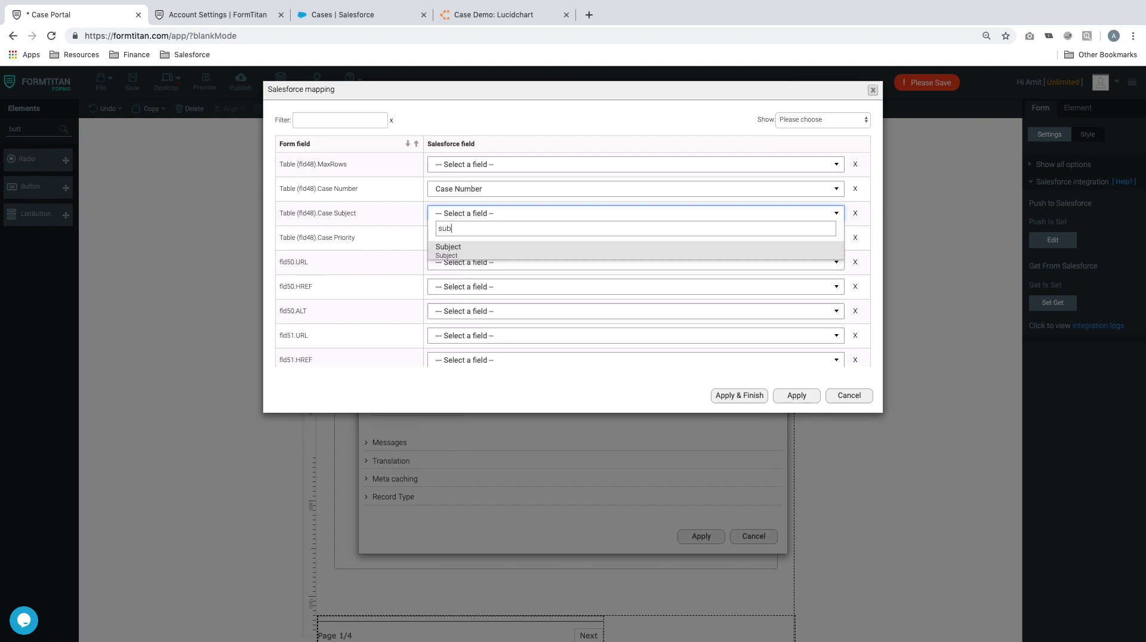
{"action": "left_click", "coordinate": [510, 251]}
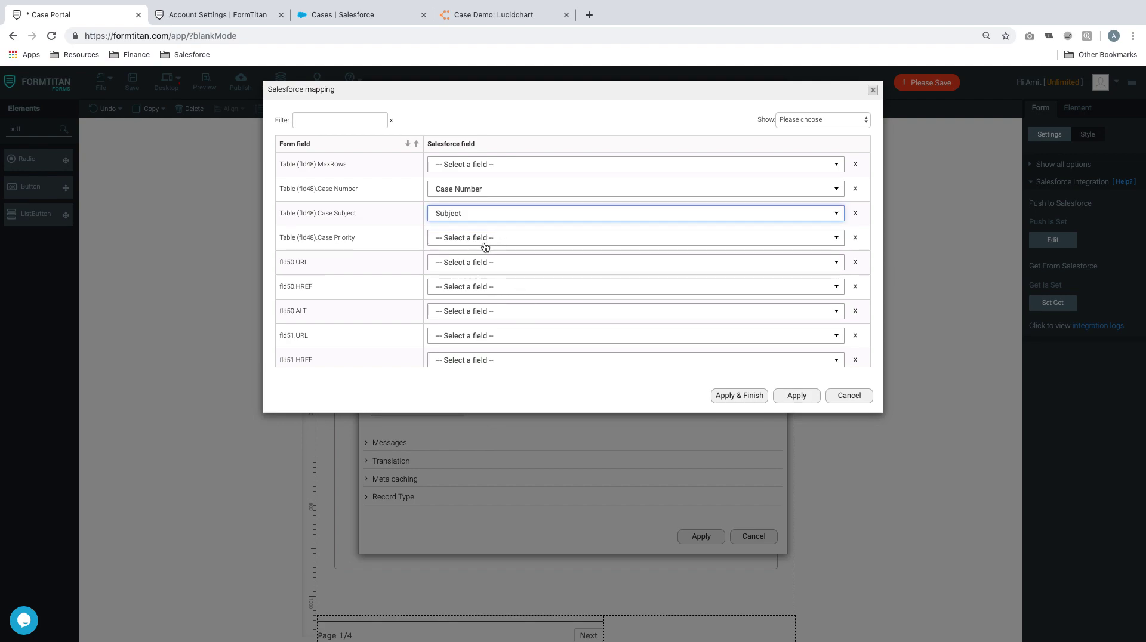
Map the table's Case Priority column to the Salesforce Priority field and apply the mapping
{"action": "left_click", "coordinate": [485, 244]}
{"action": "type", "text": "prio"}
{"action": "left_click", "coordinate": [485, 276]}
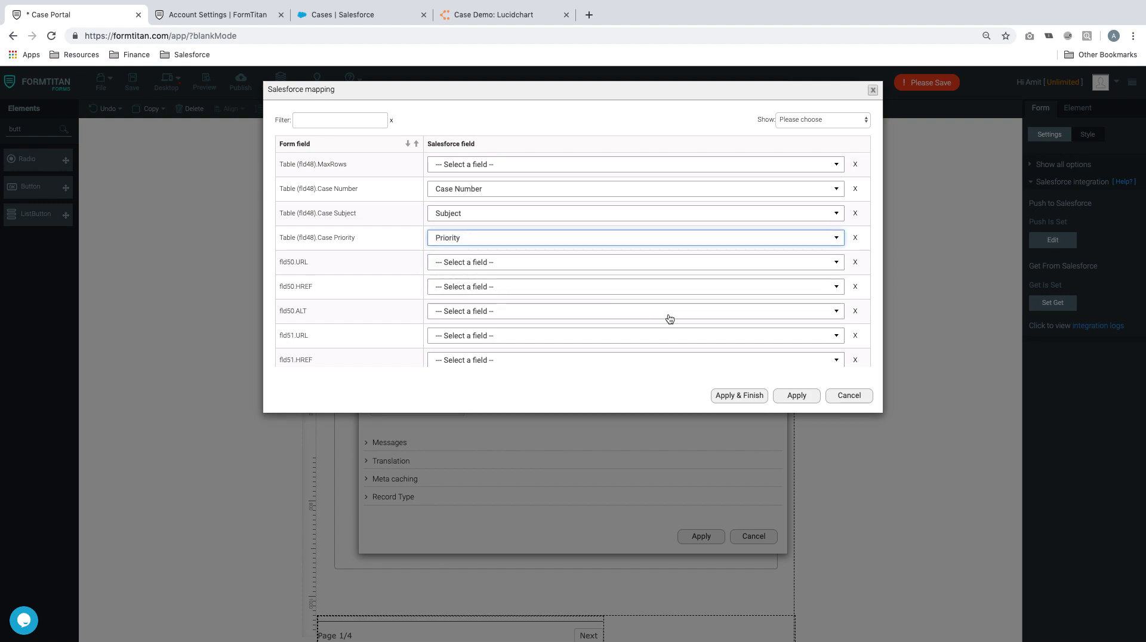
{"action": "left_click", "coordinate": [797, 396]}
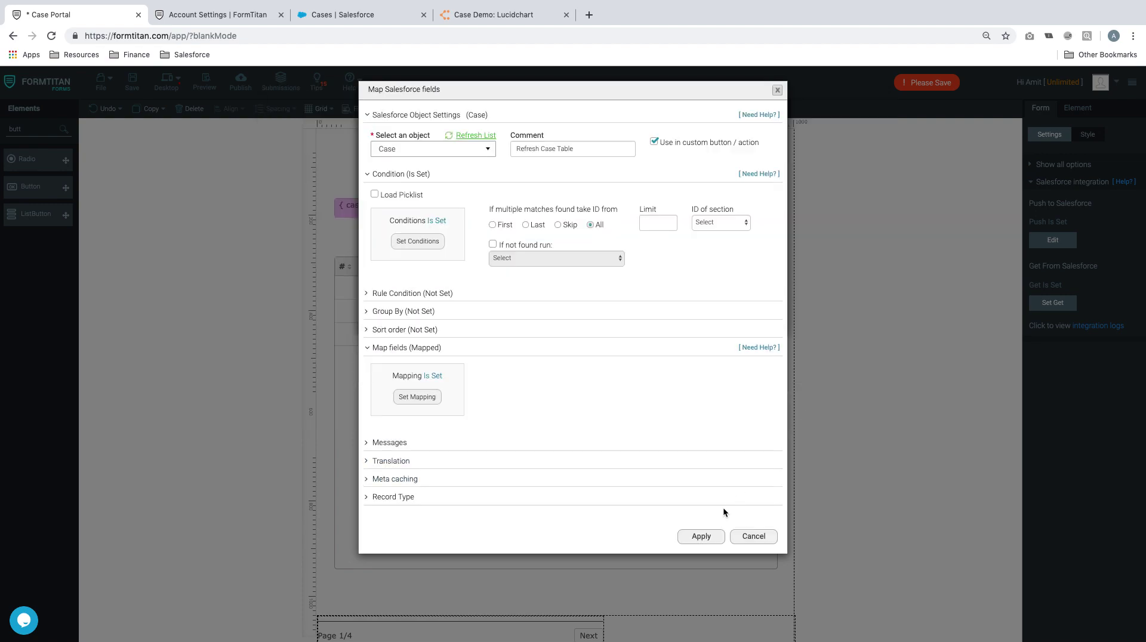
Apply the Refresh Case Table object settings and the Salesforce get configuration, and save the form
{"action": "left_click", "coordinate": [700, 536]}
{"action": "left_click", "coordinate": [703, 316]}
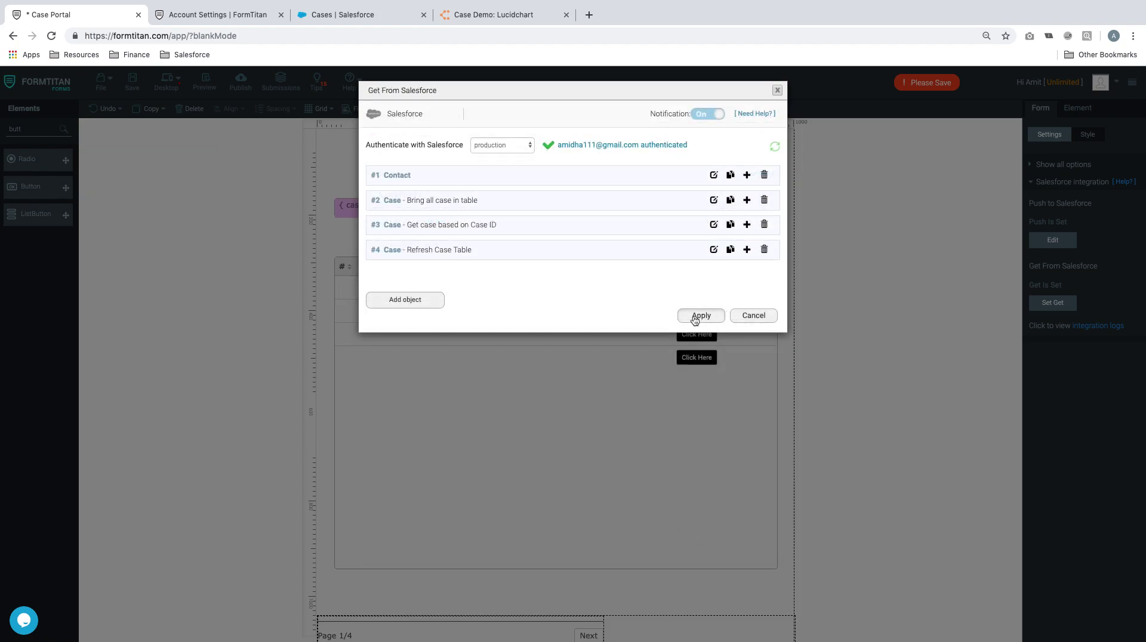
{"action": "left_click", "coordinate": [134, 83]}
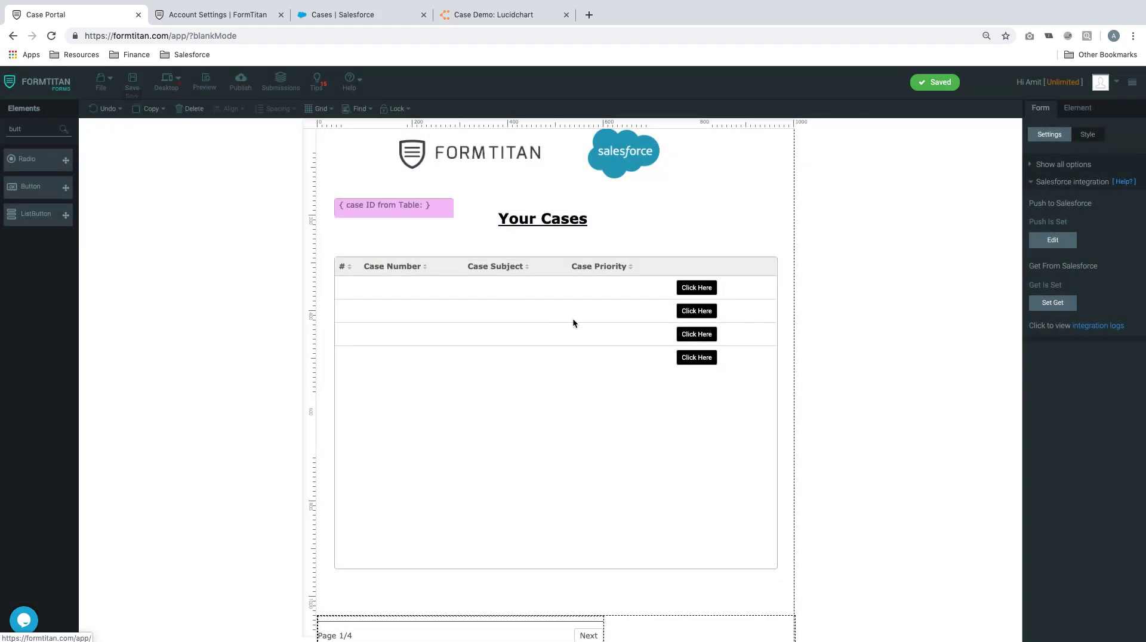
Open the settings of the page break on page 1 and choose From Next as its Salesforce trigger
{"action": "left_click", "coordinate": [473, 621]}
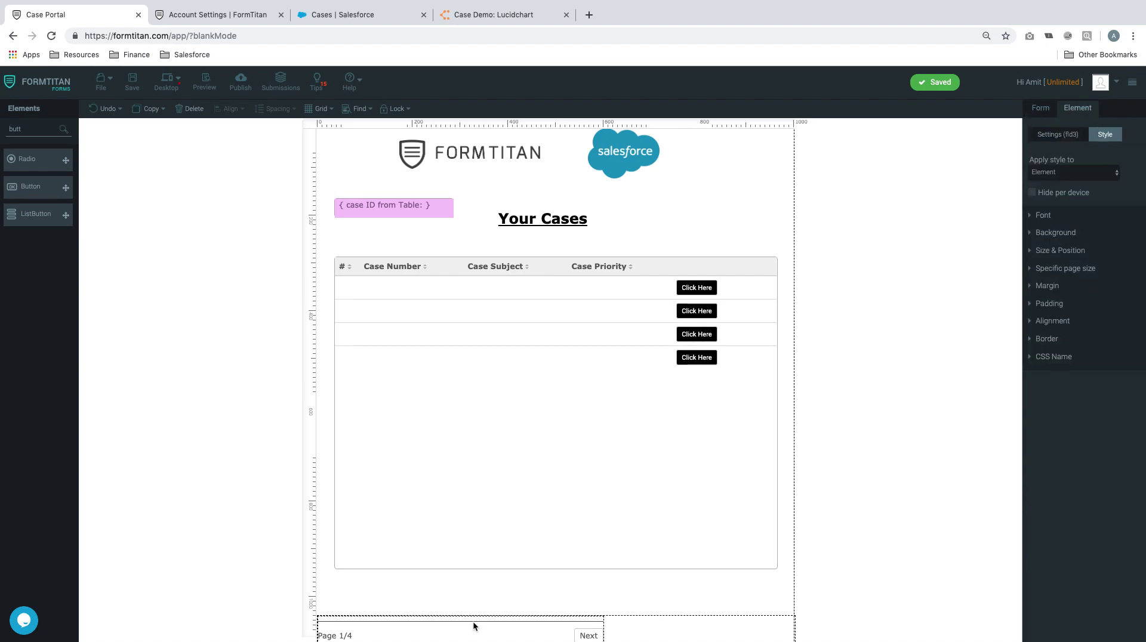
{"action": "left_click", "coordinate": [1046, 140]}
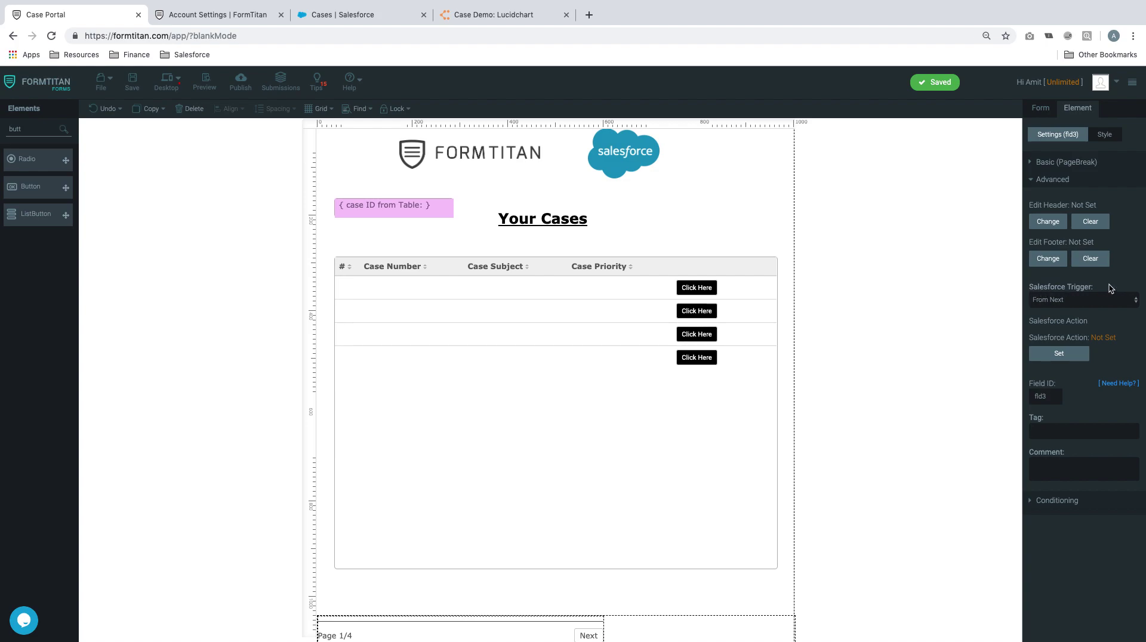
{"action": "left_click", "coordinate": [1074, 302]}
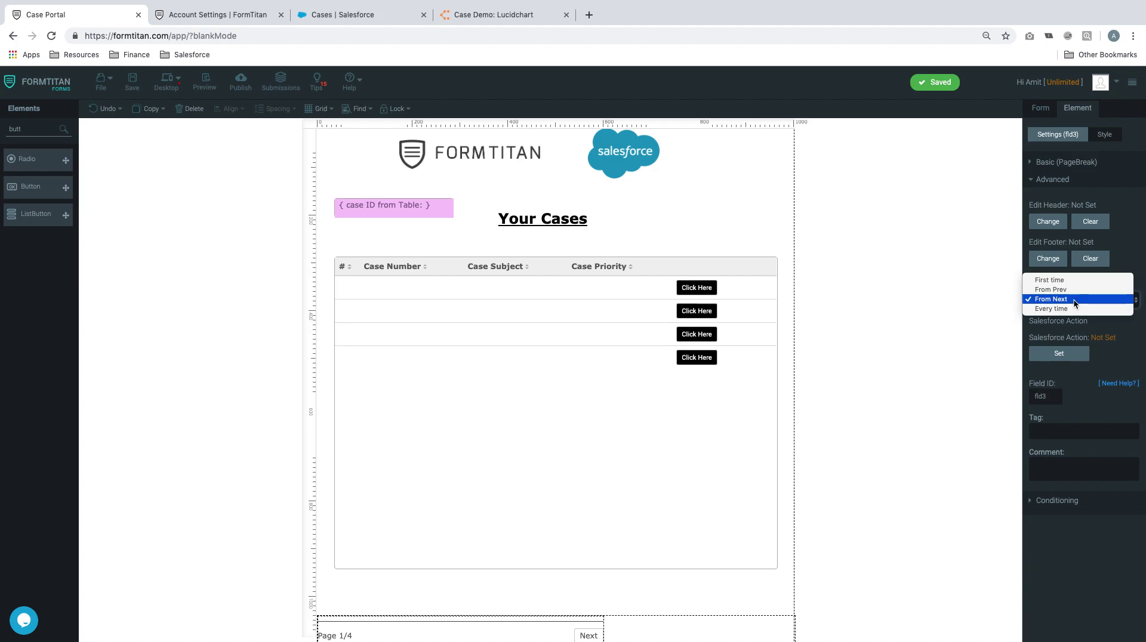
{"action": "left_click", "coordinate": [1121, 330]}
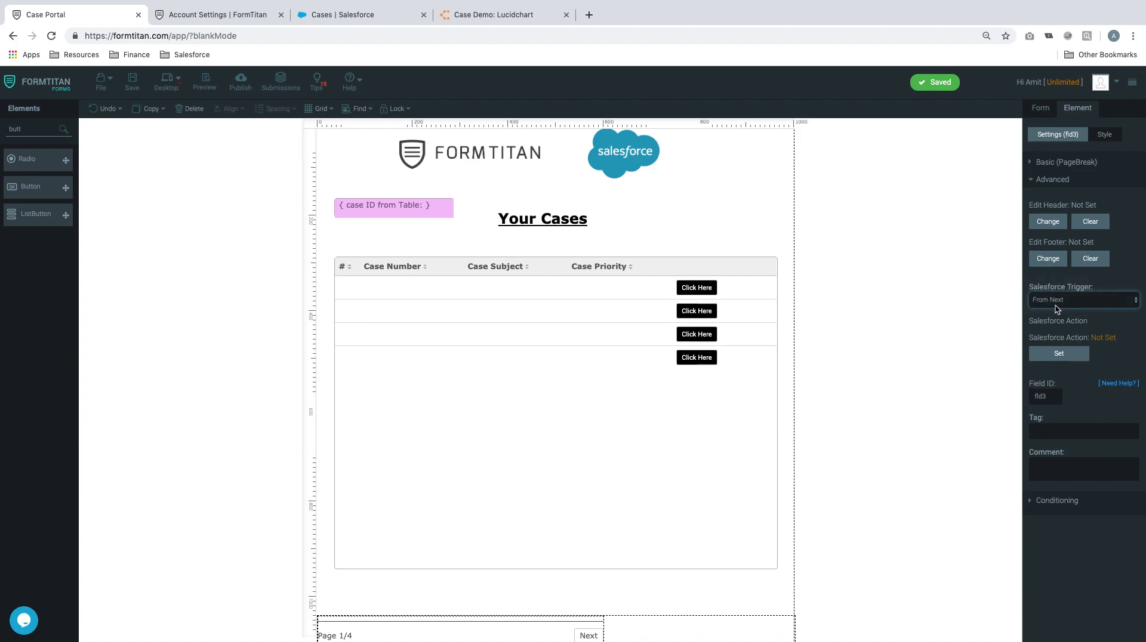
Look at the case detail form on page 2, and return to the page 1 page break's settings
{"action": "left_click", "coordinate": [600, 638]}
{"action": "left_click", "coordinate": [599, 638]}
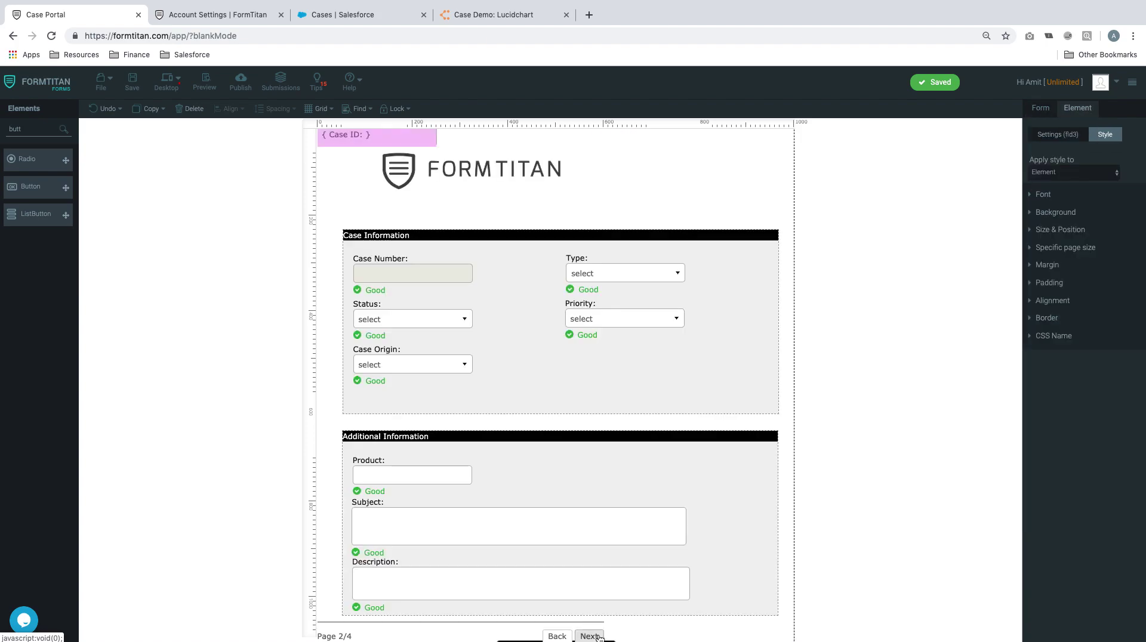
{"action": "left_click", "coordinate": [559, 635]}
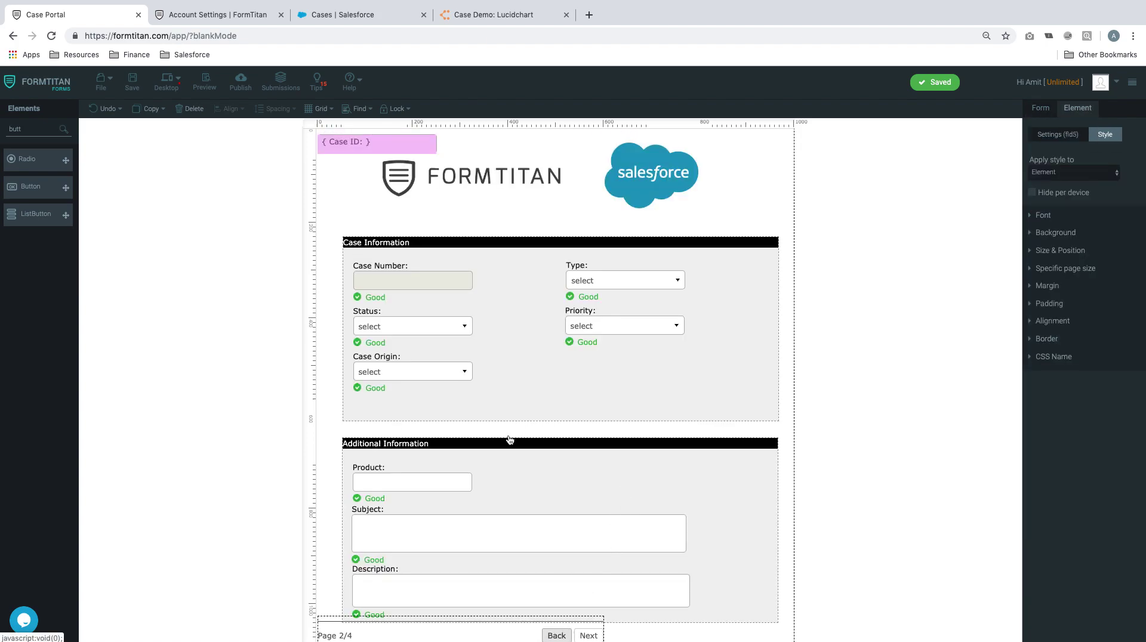
{"action": "left_click", "coordinate": [1061, 137]}
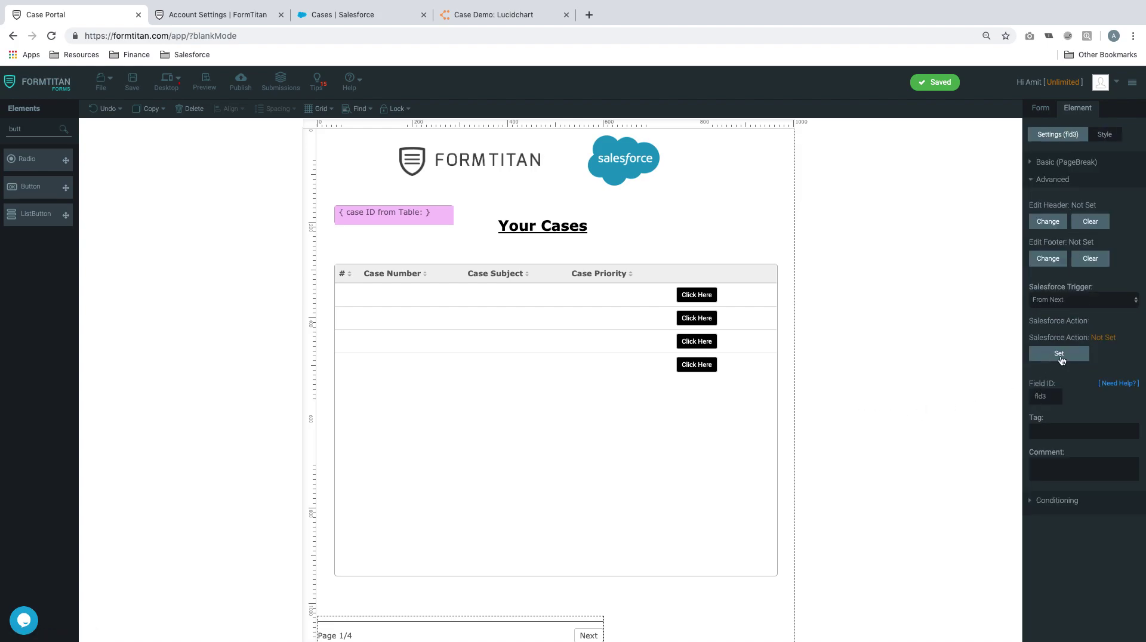
Add Case (get) - Refresh Case Table as the page break's Salesforce action, apply it and save the form
{"action": "left_click", "coordinate": [1059, 354]}
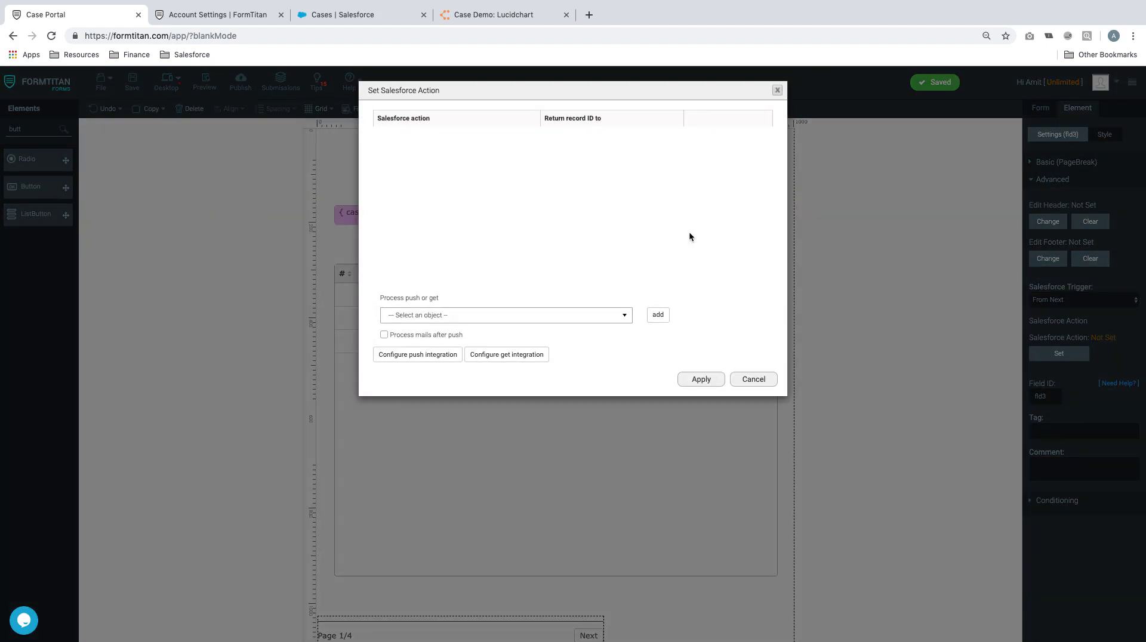
{"action": "left_click", "coordinate": [505, 321]}
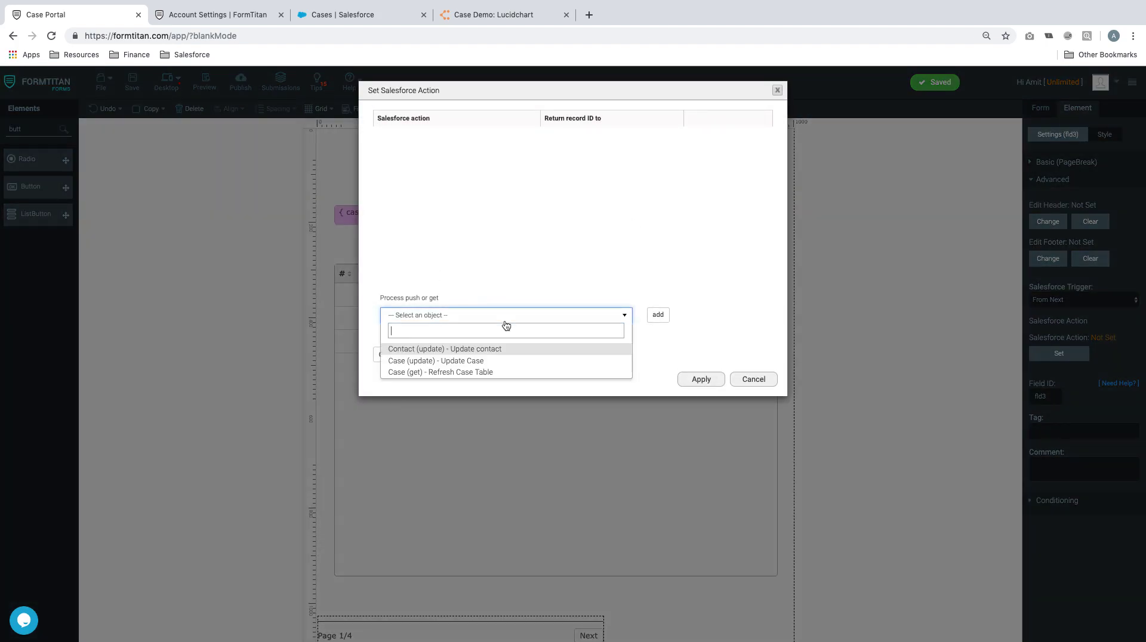
{"action": "left_click", "coordinate": [485, 372]}
{"action": "left_click", "coordinate": [658, 315]}
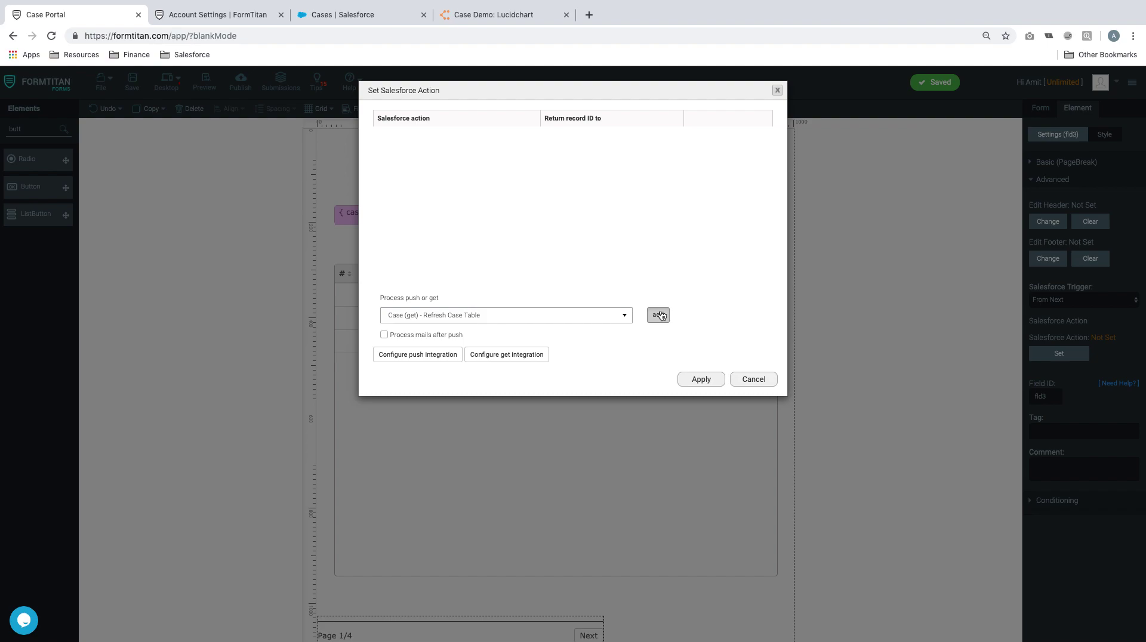
{"action": "left_click", "coordinate": [701, 379]}
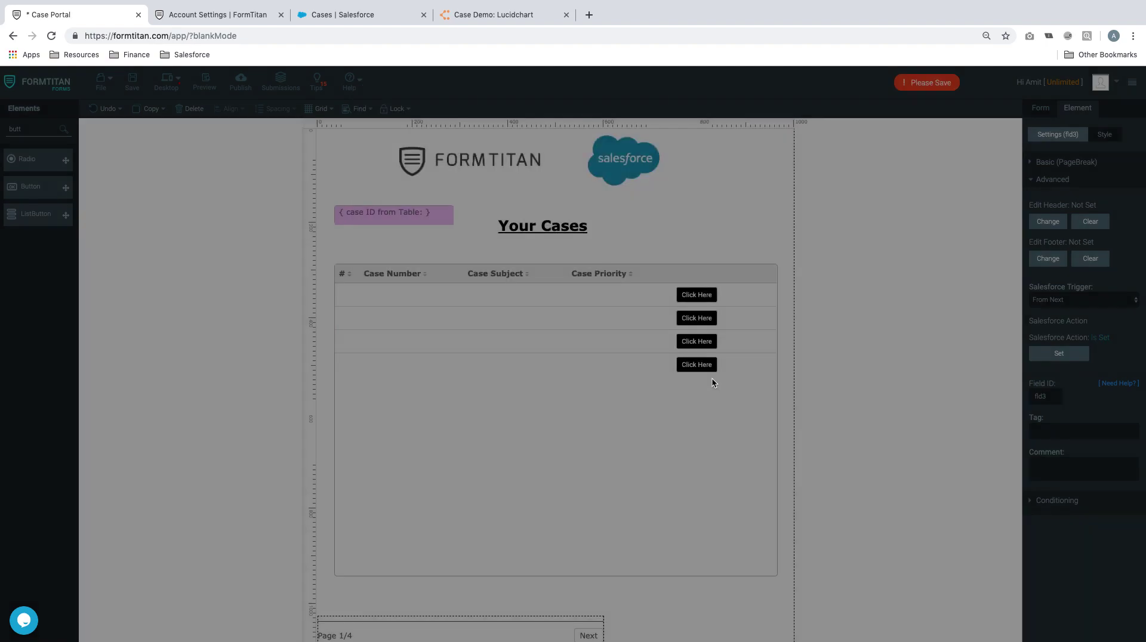
{"action": "left_click", "coordinate": [133, 87]}
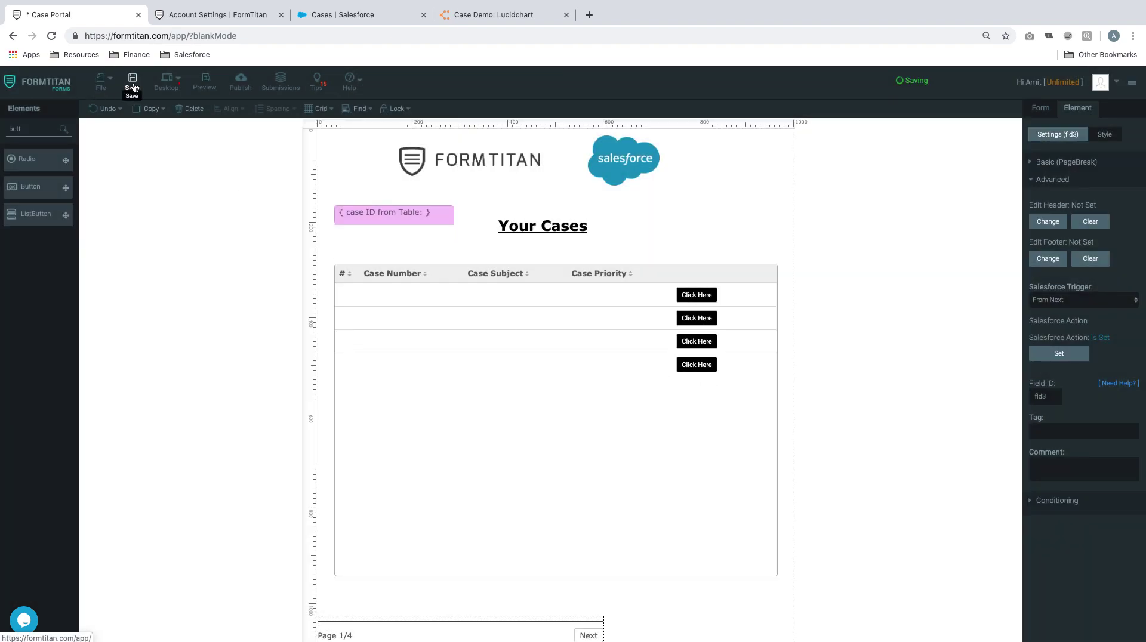
In a preview of the portal, open the "Form Titan Updated" case and set its priority to Low
{"action": "left_click", "coordinate": [205, 83]}
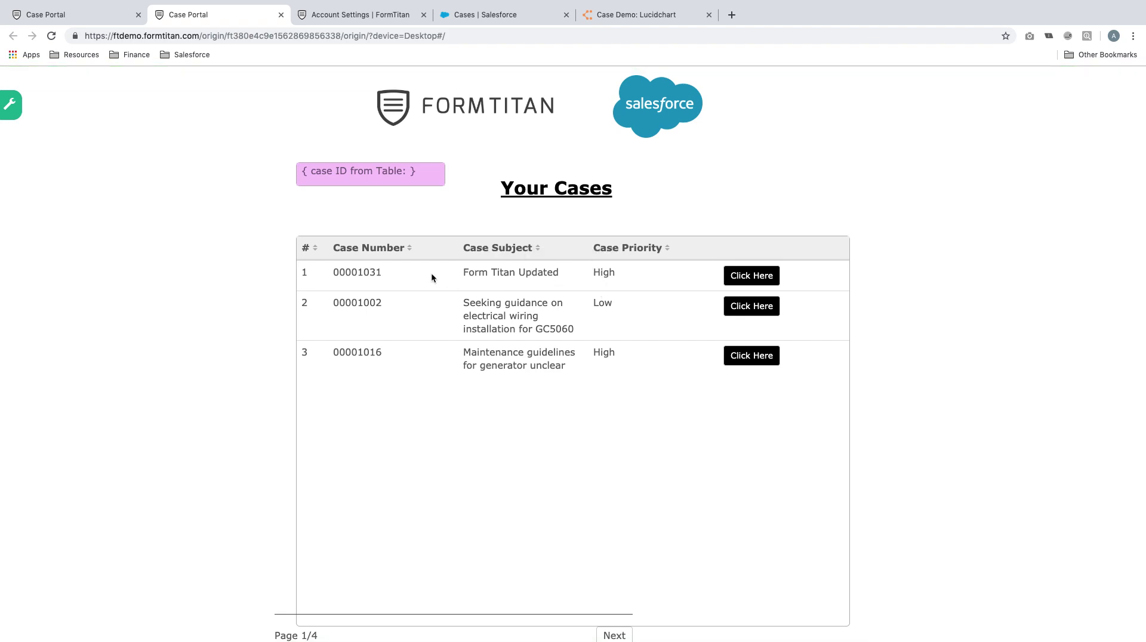
{"action": "left_click", "coordinate": [745, 274]}
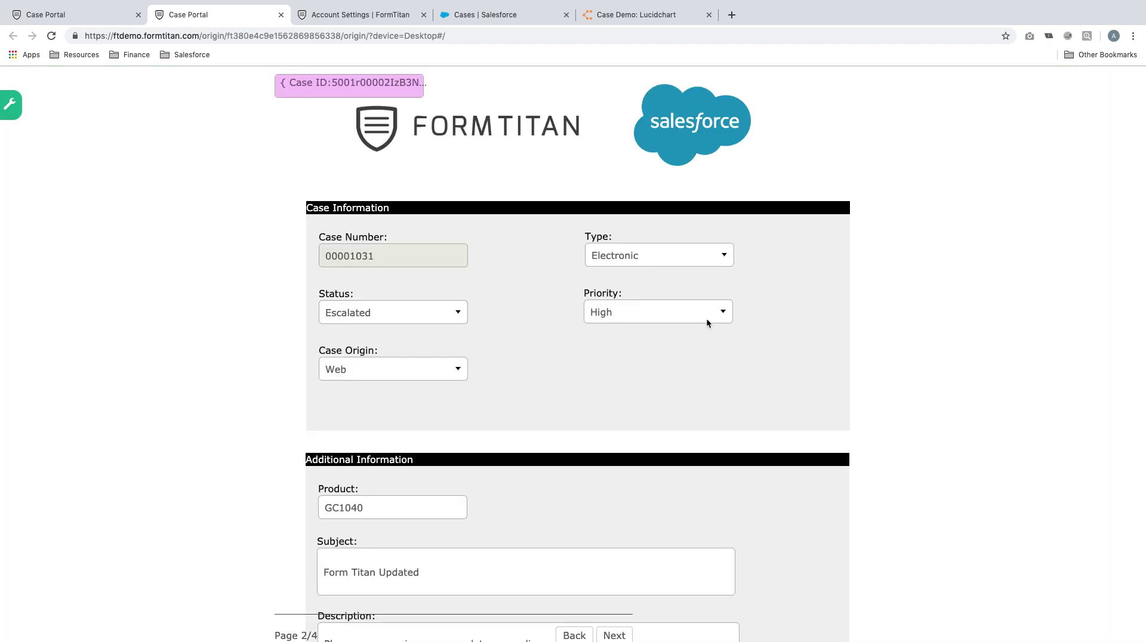
{"action": "left_click", "coordinate": [694, 312]}
{"action": "left_click", "coordinate": [627, 401]}
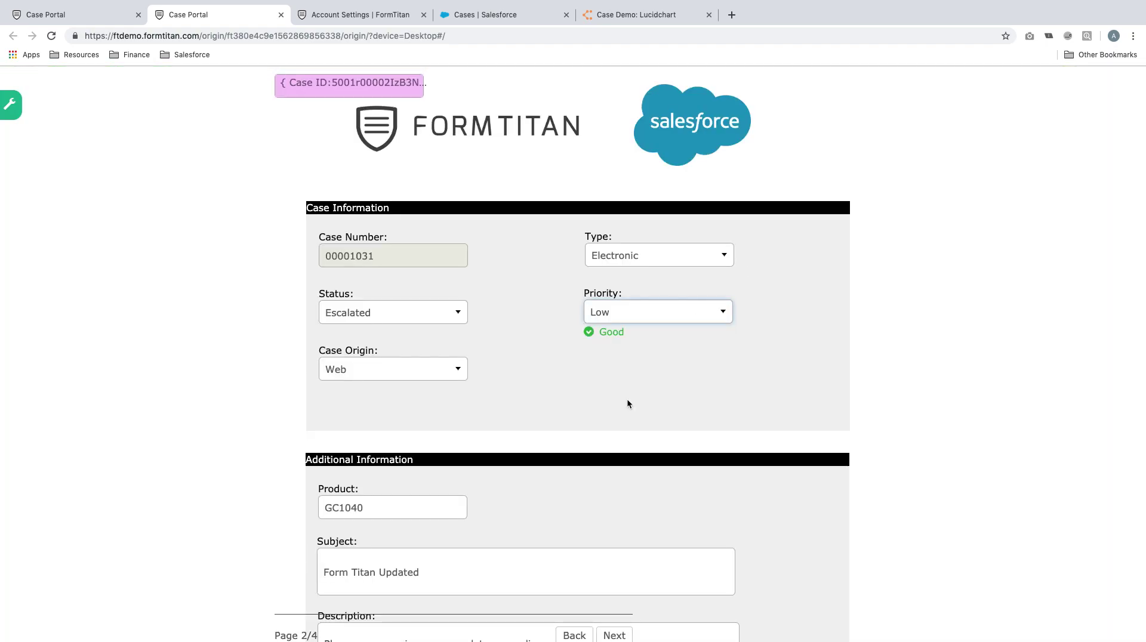
Change the case subject to "Form Titan Professional Services"
{"action": "scroll", "coordinate": [627, 404], "scroll_direction": "down", "scroll_amount": 2}
{"action": "left_click", "coordinate": [442, 475]}
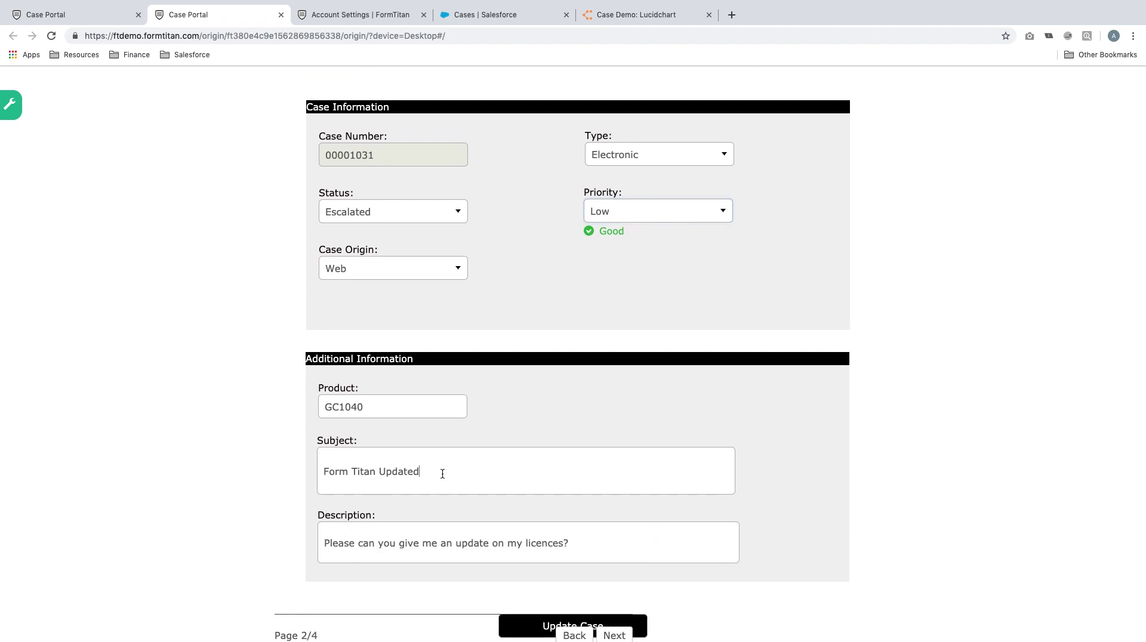
{"action": "left_click_drag", "start_coordinate": [443, 474], "coordinate": [382, 475]}
{"action": "type", "text": "Professional"}
{"action": "type", "text": " Serv"}
{"action": "key", "text": "BackSpace"}
{"action": "type", "text": "rvices"}
Replace the case description with "Got my licences, thank you." and submit the case update
{"action": "left_click_drag", "start_coordinate": [563, 535], "coordinate": [336, 532]}
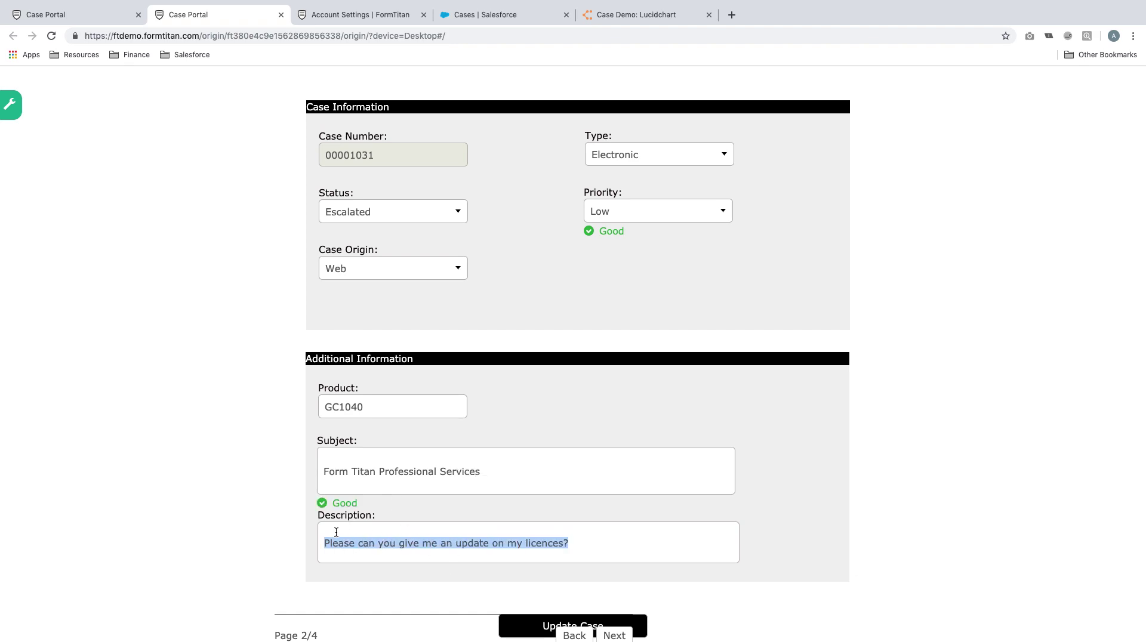
{"action": "type", "text": "Got my licences, thank you "}
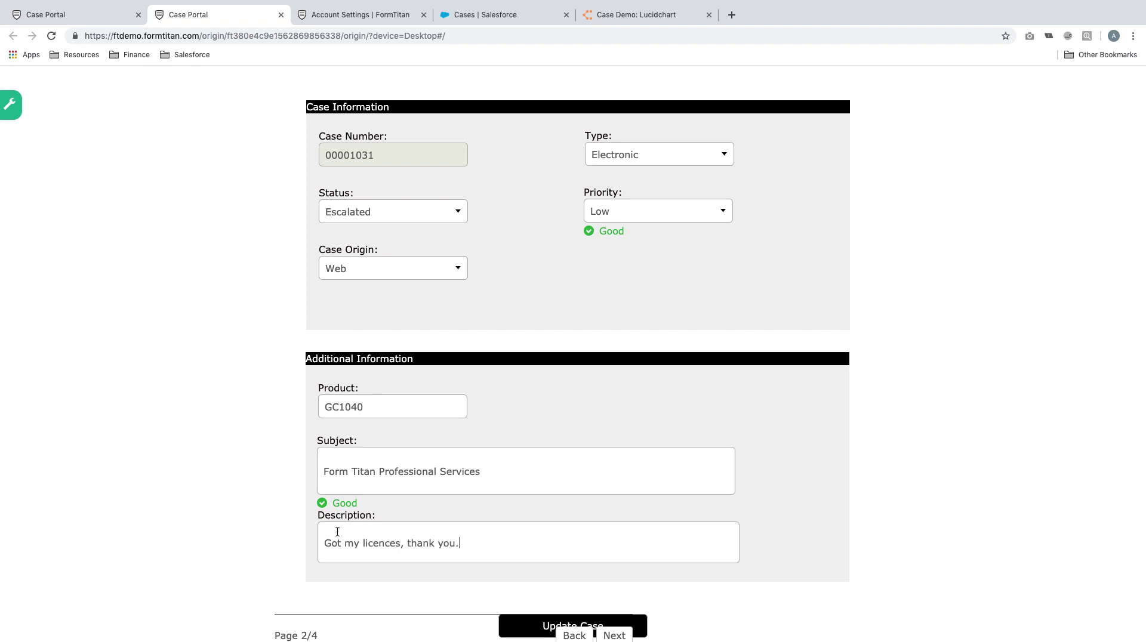
{"action": "type", "text": "."}
{"action": "scroll", "coordinate": [336, 531], "scroll_direction": "down", "scroll_amount": 3}
{"action": "left_click", "coordinate": [541, 512]}
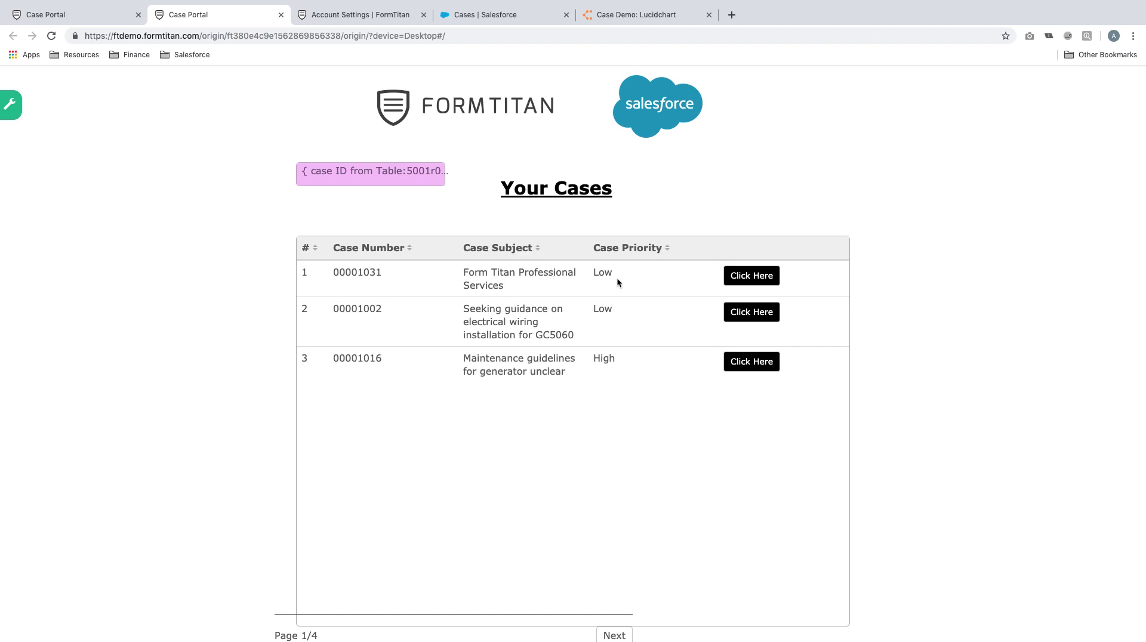
Open the case about electrical wiring installation for GC5060 and set its priority to High
{"action": "left_click", "coordinate": [750, 314]}
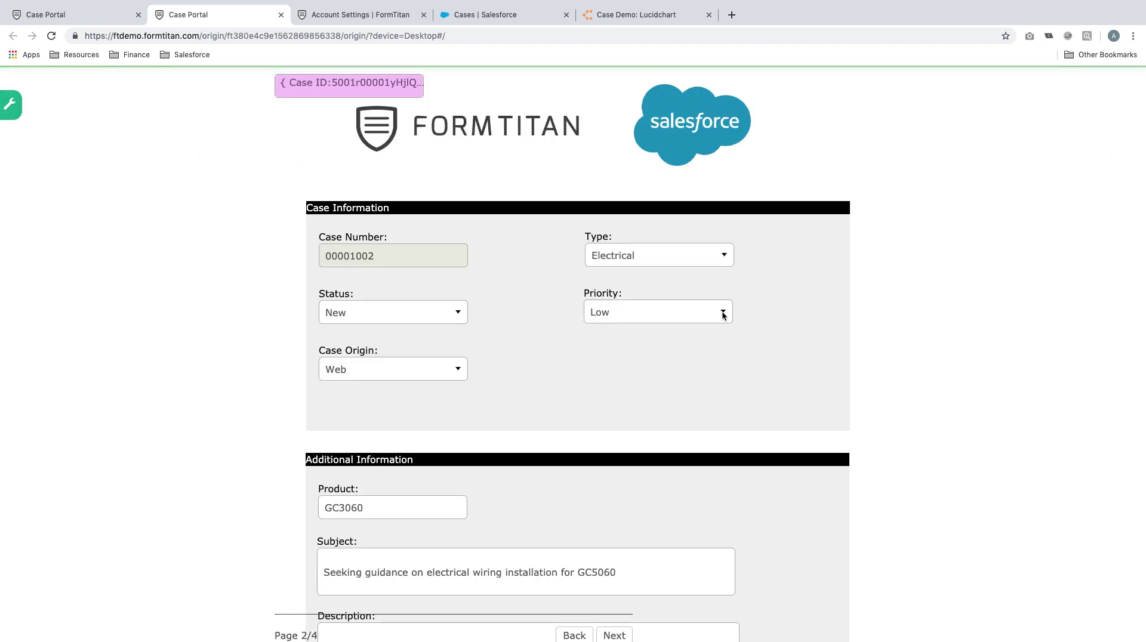
{"action": "left_click", "coordinate": [724, 312]}
{"action": "left_click", "coordinate": [624, 375]}
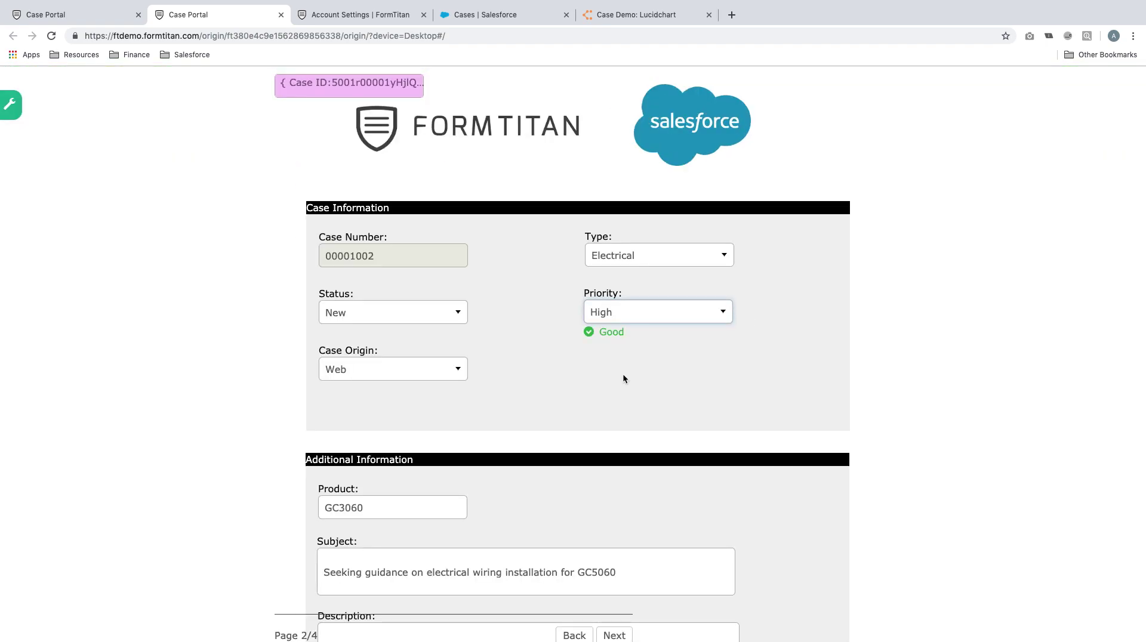
Set the electrical wiring case's type to Structural and submit the case update
{"action": "scroll", "coordinate": [437, 412], "scroll_direction": "down", "scroll_amount": 4}
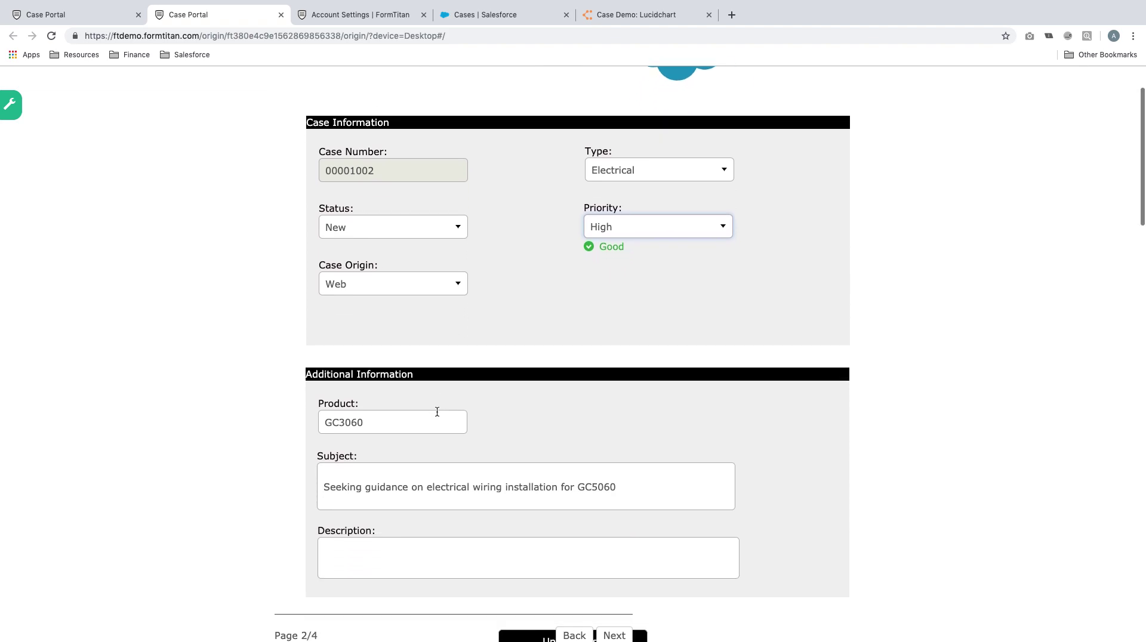
{"action": "left_click", "coordinate": [425, 497]}
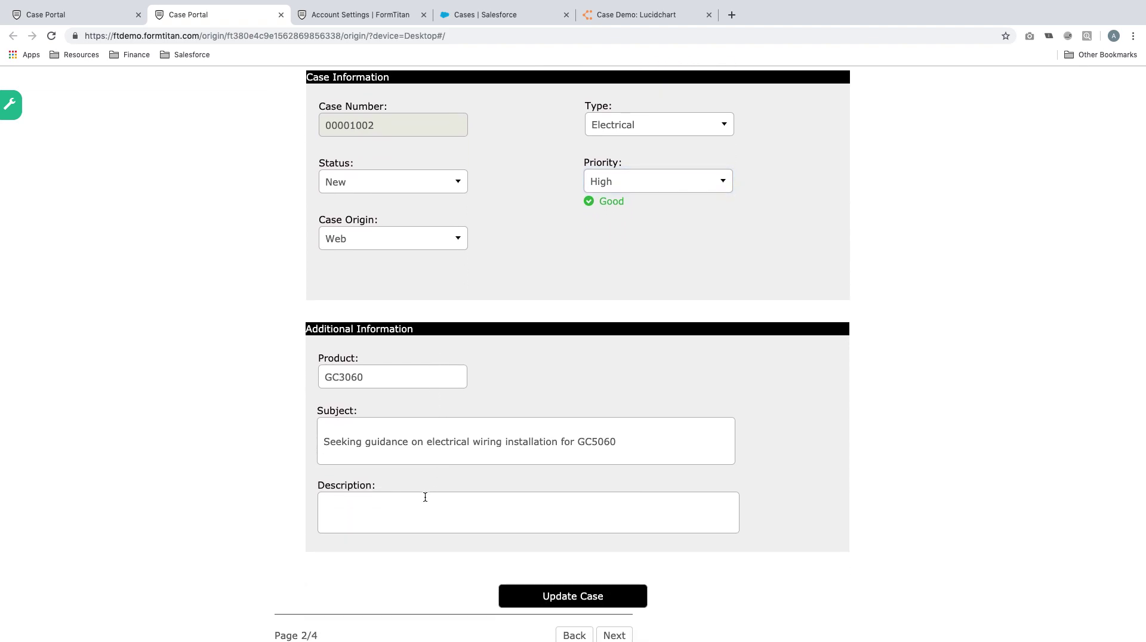
{"action": "scroll", "coordinate": [425, 497], "scroll_direction": "up", "scroll_amount": 1}
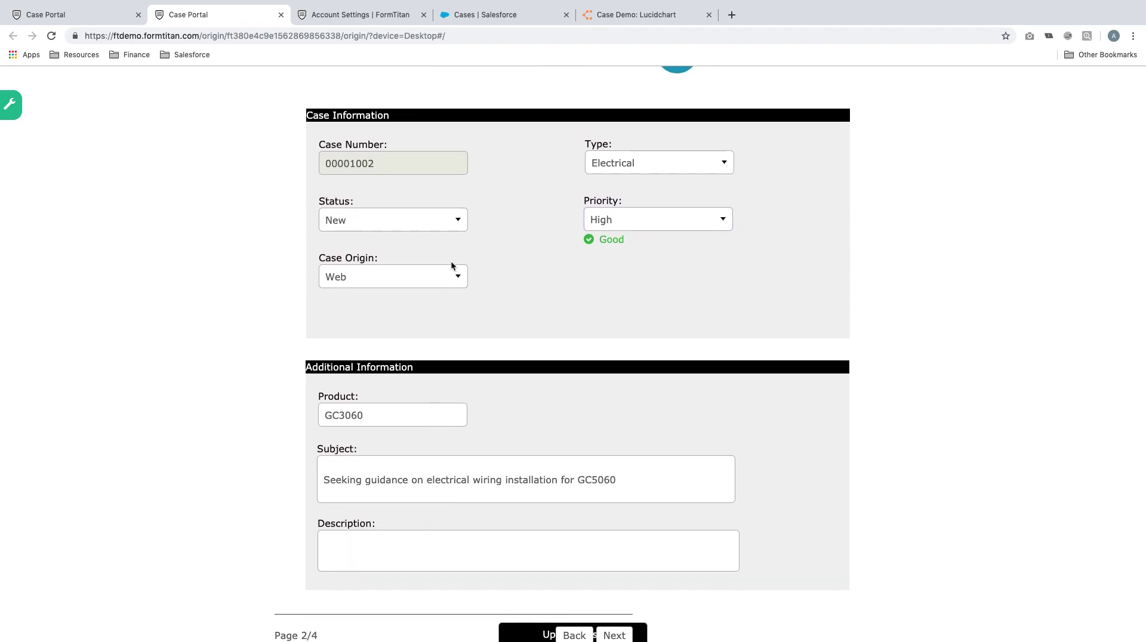
{"action": "left_click", "coordinate": [680, 155]}
{"action": "left_click", "coordinate": [637, 269]}
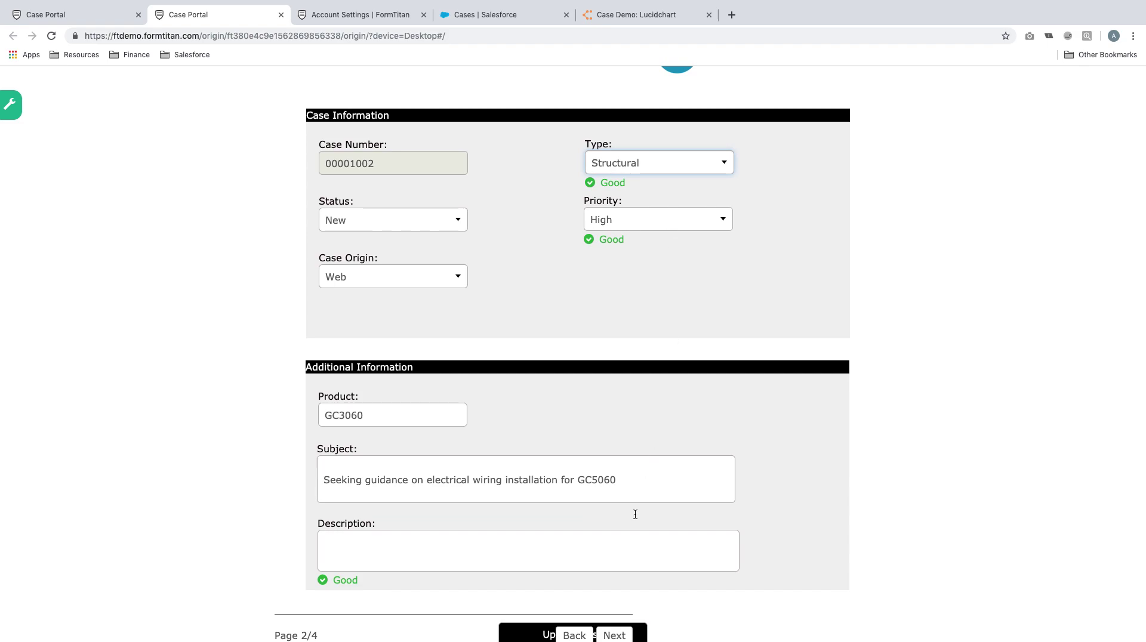
{"action": "scroll", "coordinate": [635, 514], "scroll_direction": "down", "scroll_amount": 2}
{"action": "left_click", "coordinate": [618, 556]}
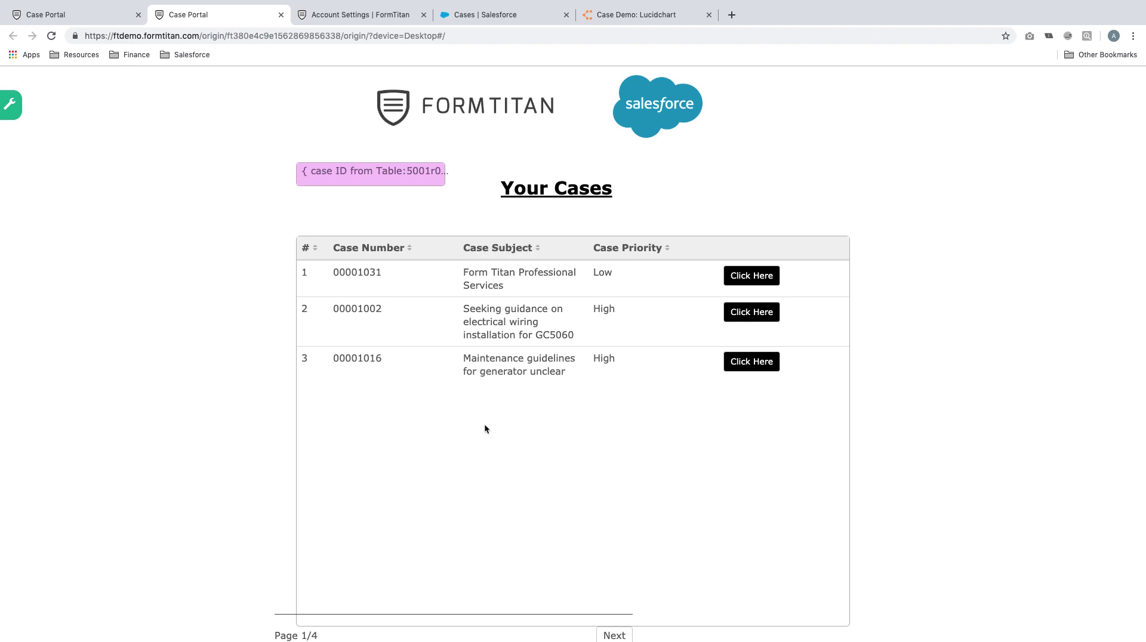
Back in the form builder, review the condition of the Refresh Case Table object in the Salesforce get configuration
{"action": "left_click", "coordinate": [96, 14]}
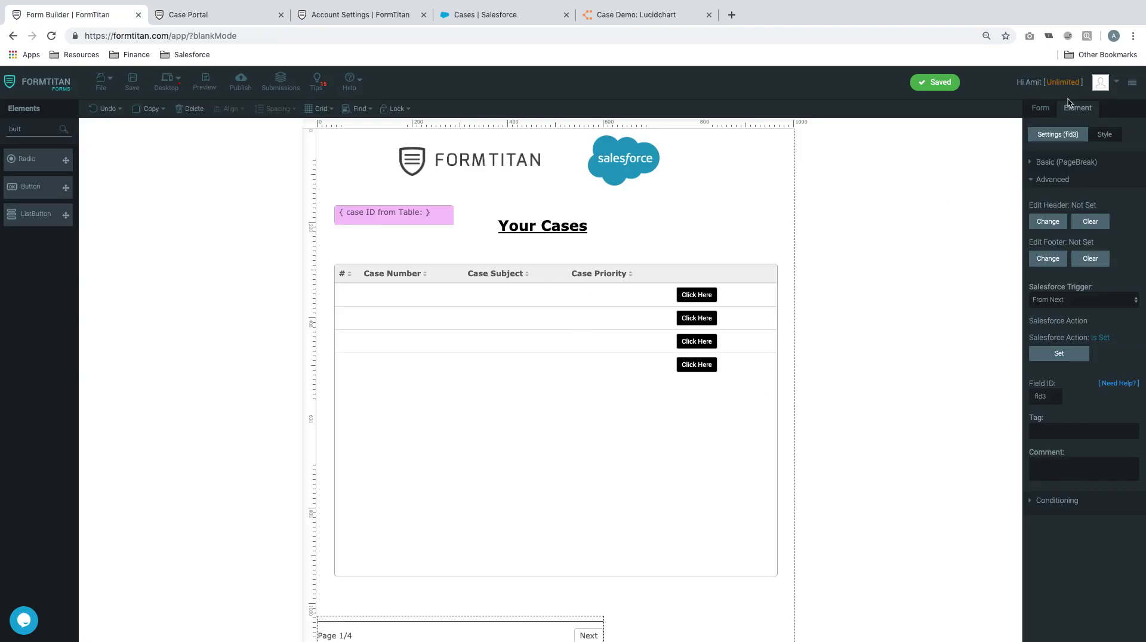
{"action": "left_click", "coordinate": [1048, 112]}
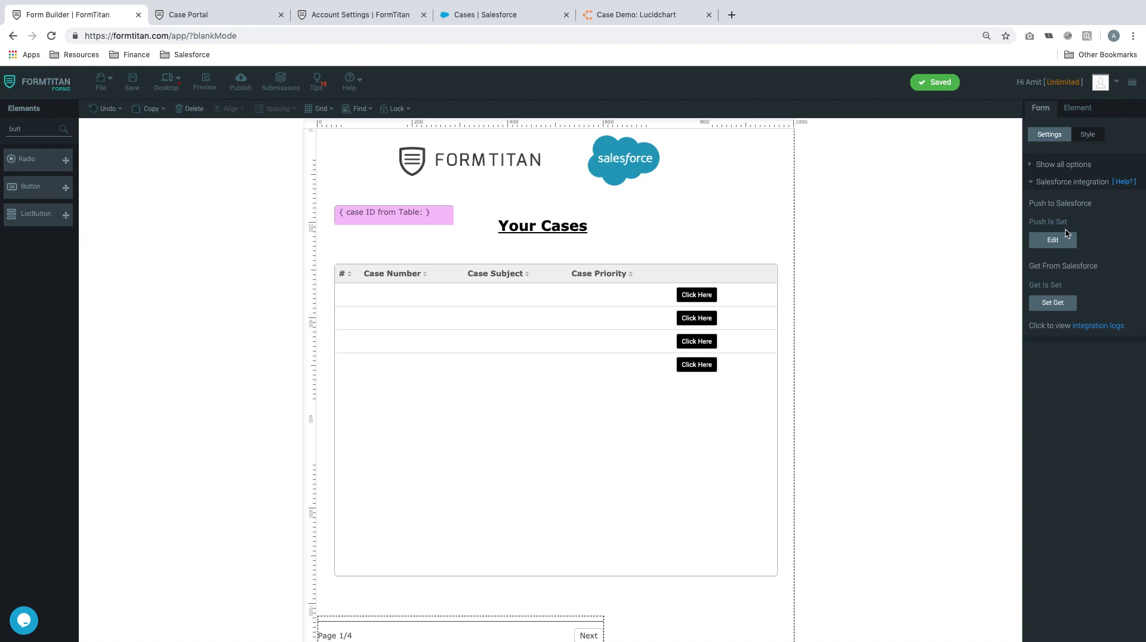
{"action": "left_click", "coordinate": [1056, 302]}
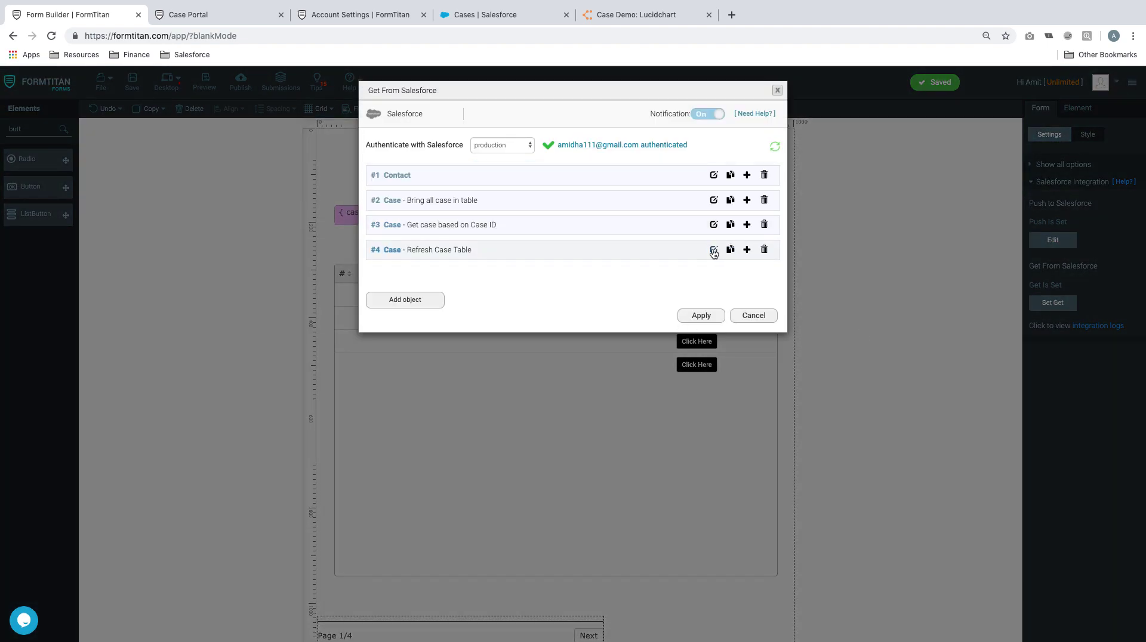
{"action": "left_click", "coordinate": [714, 250]}
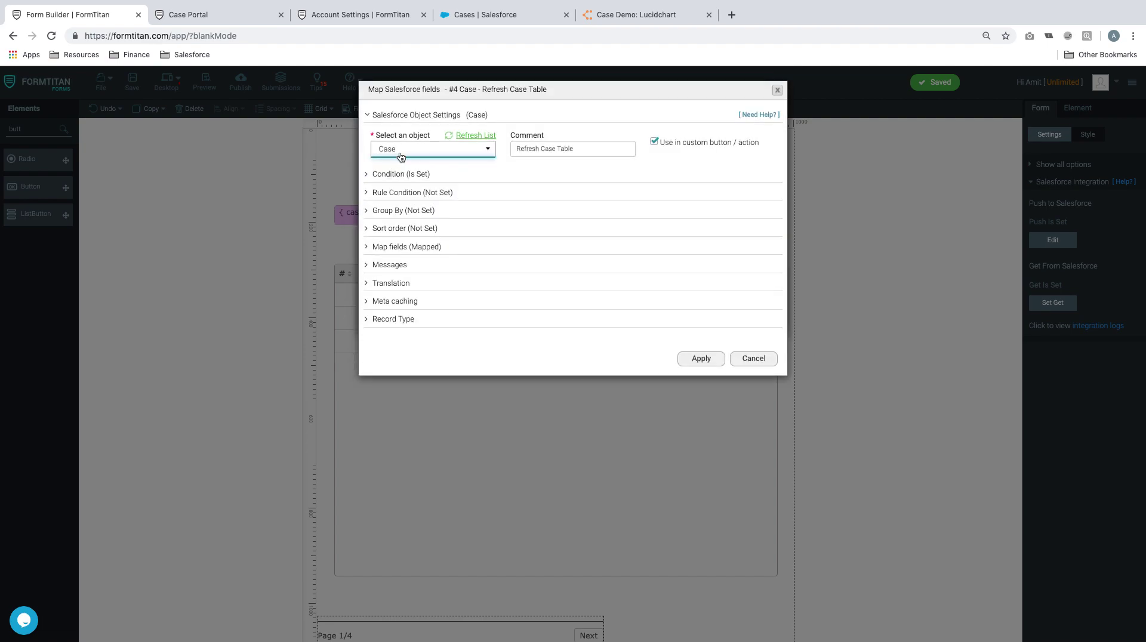
{"action": "left_click", "coordinate": [399, 174]}
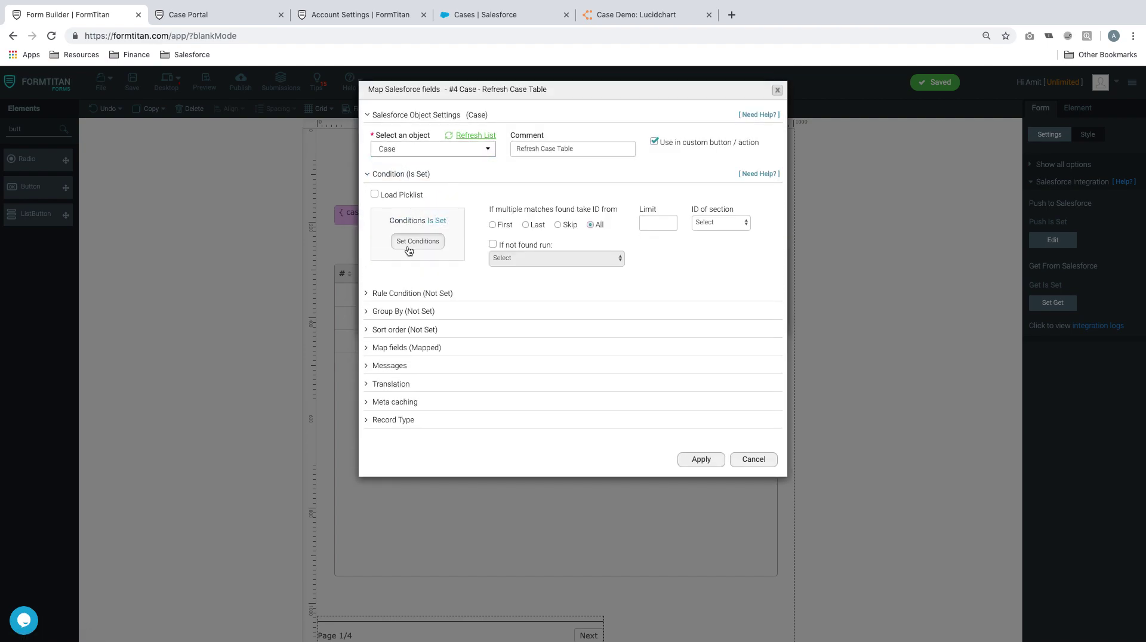
{"action": "left_click", "coordinate": [412, 243]}
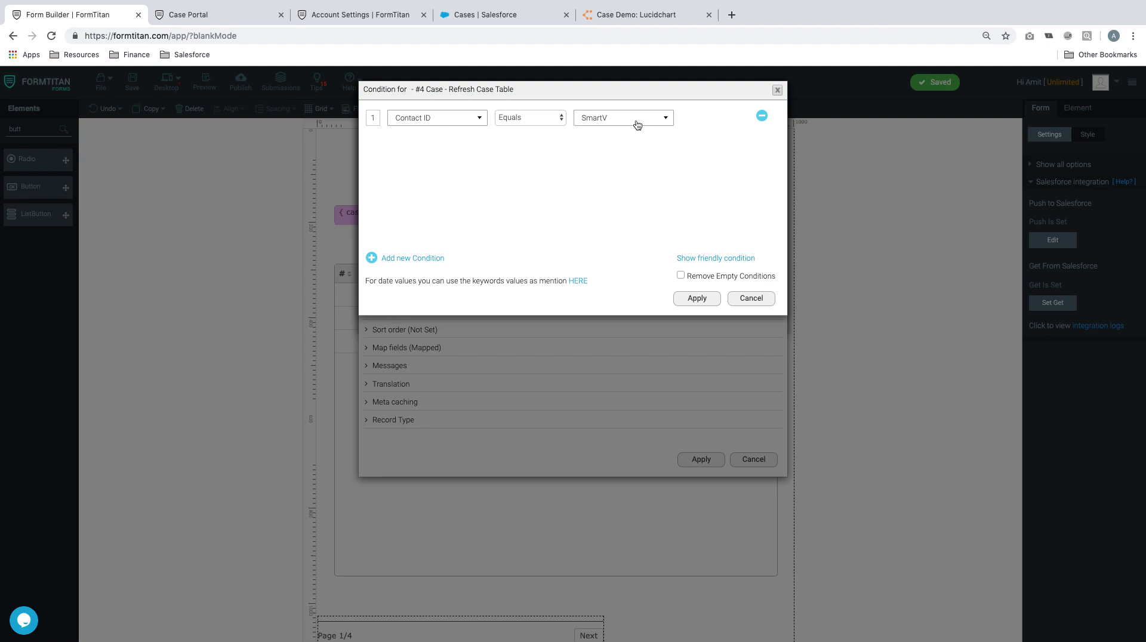
{"action": "left_click", "coordinate": [695, 299]}
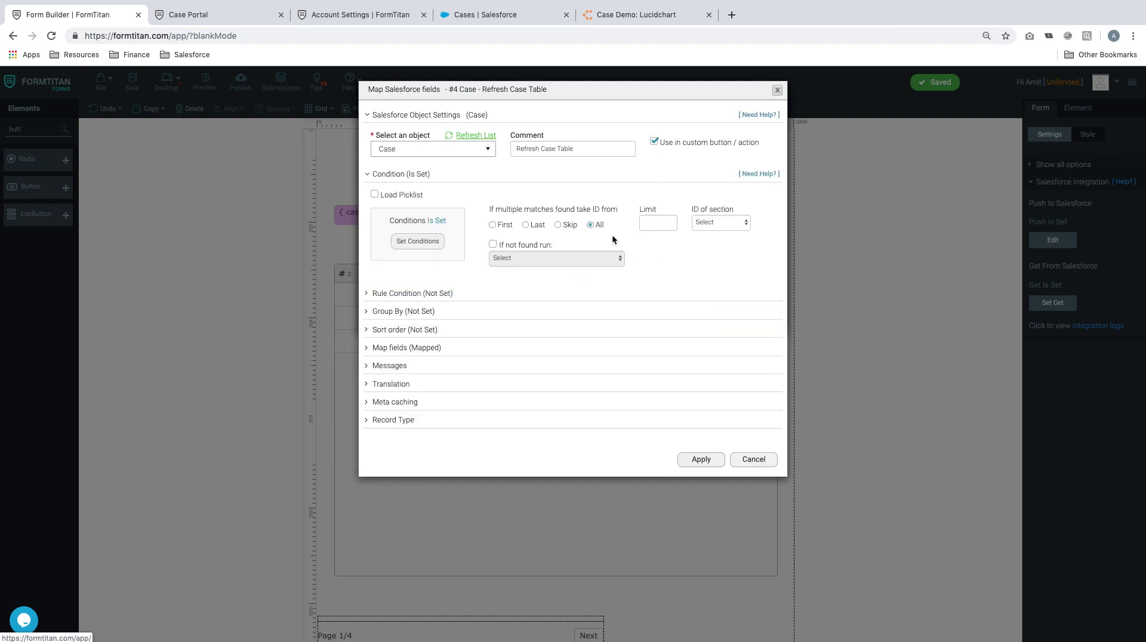
Apply the Refresh Case Table mapping and the Salesforce get configuration, and open the element settings of the first page's page break
{"action": "left_click", "coordinate": [705, 463]}
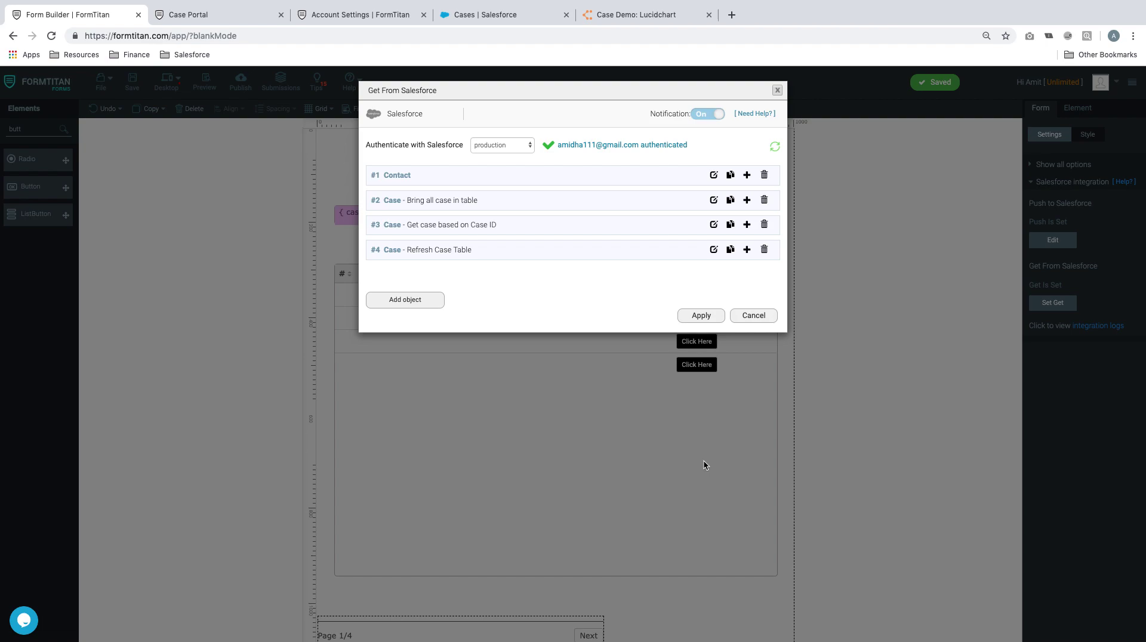
{"action": "left_click", "coordinate": [701, 315]}
{"action": "left_click", "coordinate": [523, 635]}
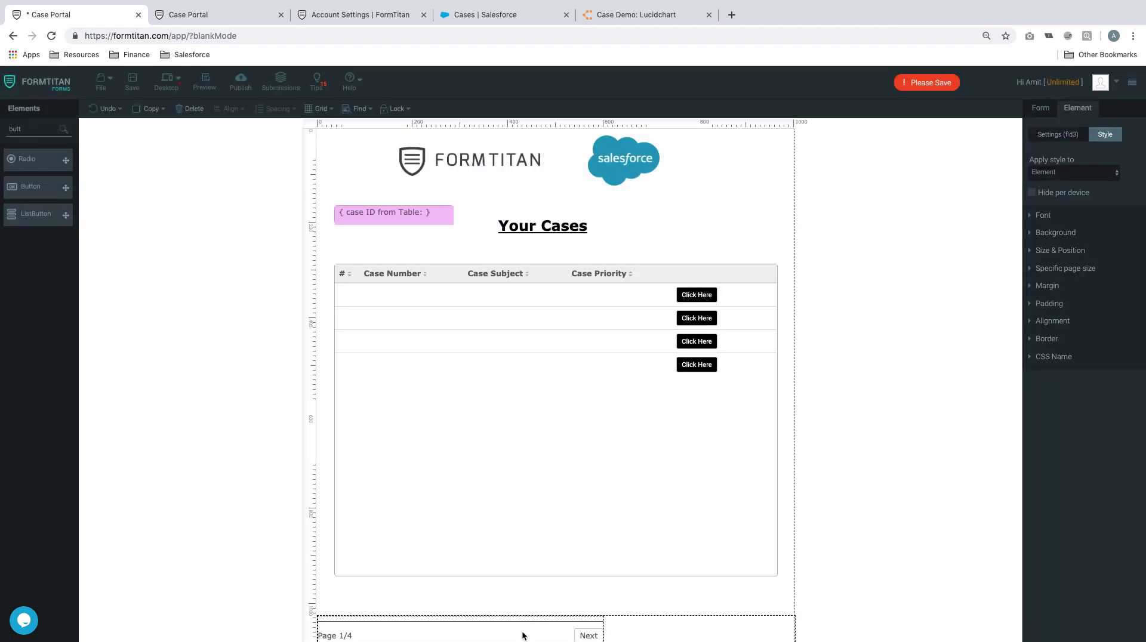
{"action": "left_click", "coordinate": [1054, 136]}
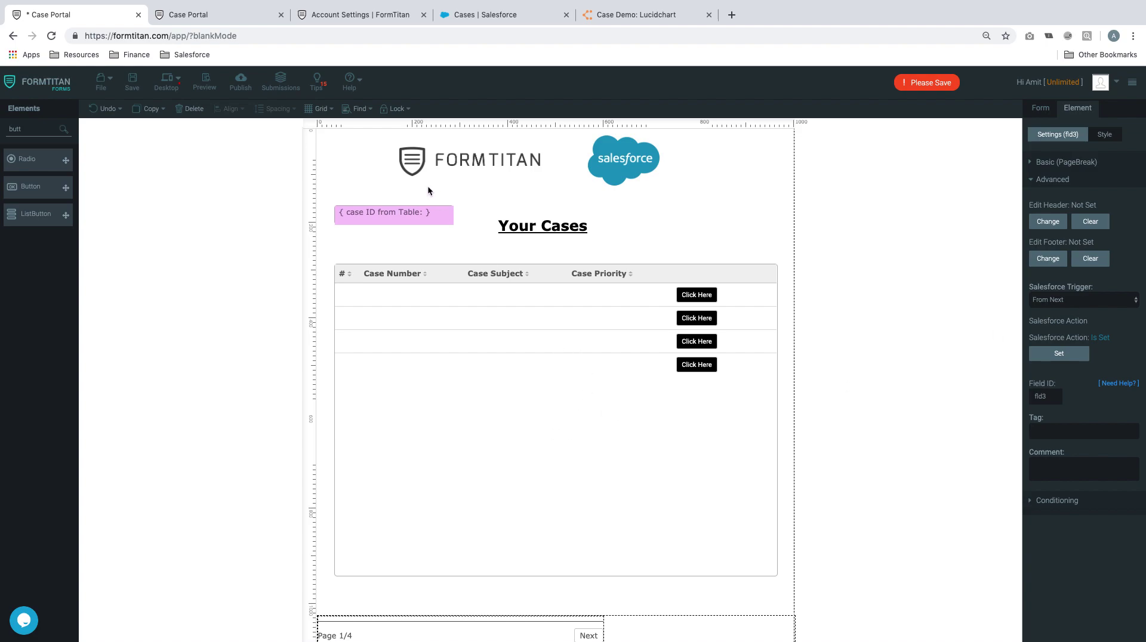
Save the form, close the old Case Portal preview and open a fresh preview
{"action": "left_click", "coordinate": [132, 82]}
{"action": "left_click", "coordinate": [281, 14]}
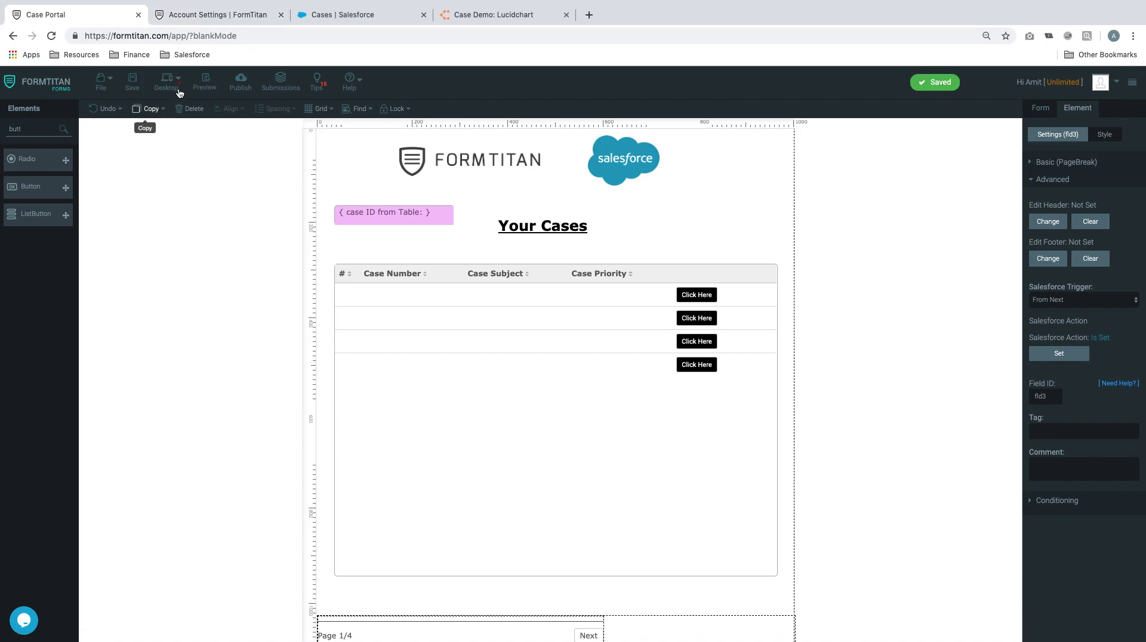
{"action": "left_click", "coordinate": [214, 81]}
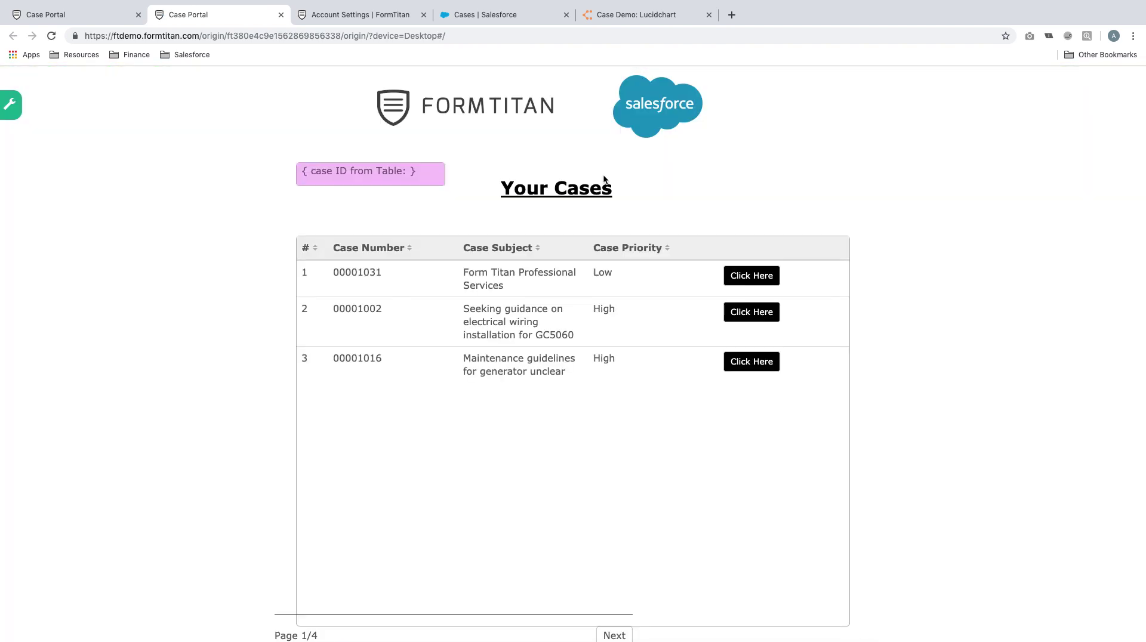
Open the case about unclear generator maintenance guidelines and set its priority to Medium
{"action": "left_click", "coordinate": [763, 364]}
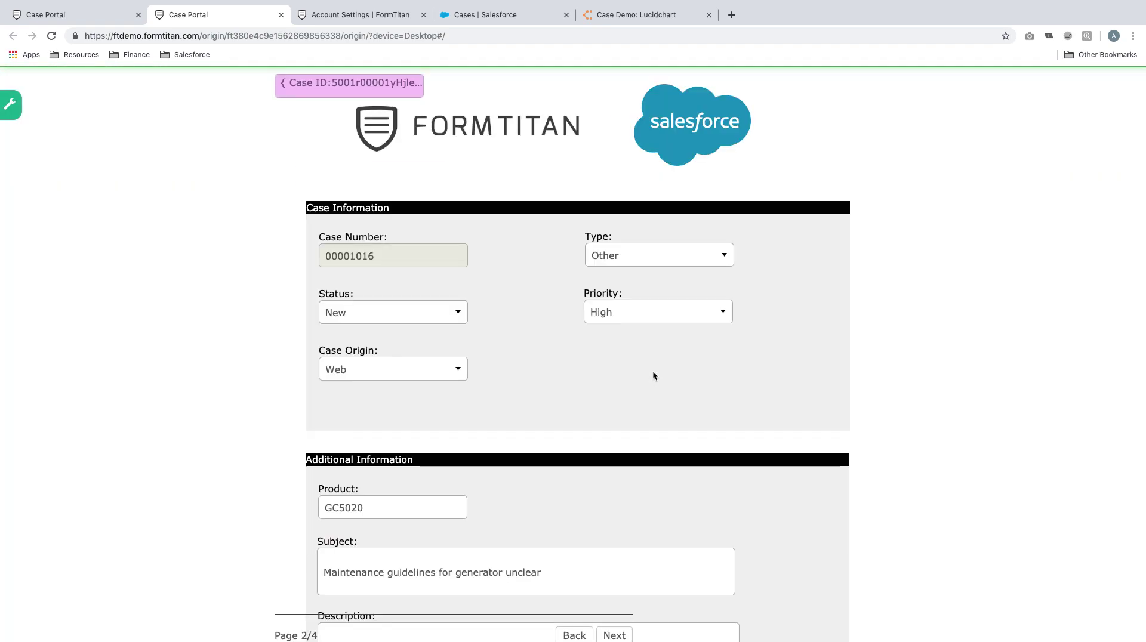
{"action": "left_click", "coordinate": [650, 307]}
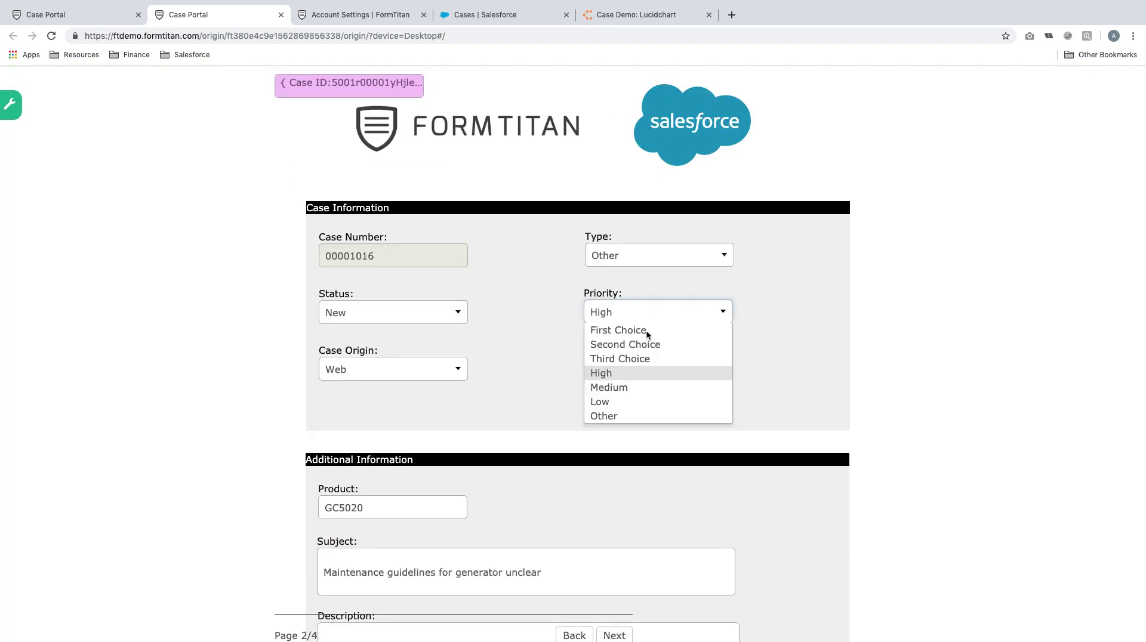
{"action": "left_click", "coordinate": [626, 388]}
Change the case subject to "Maintenance guidelines for generator done" and submit the case update
{"action": "scroll", "coordinate": [630, 436], "scroll_direction": "down", "scroll_amount": 2}
{"action": "left_click", "coordinate": [518, 540]}
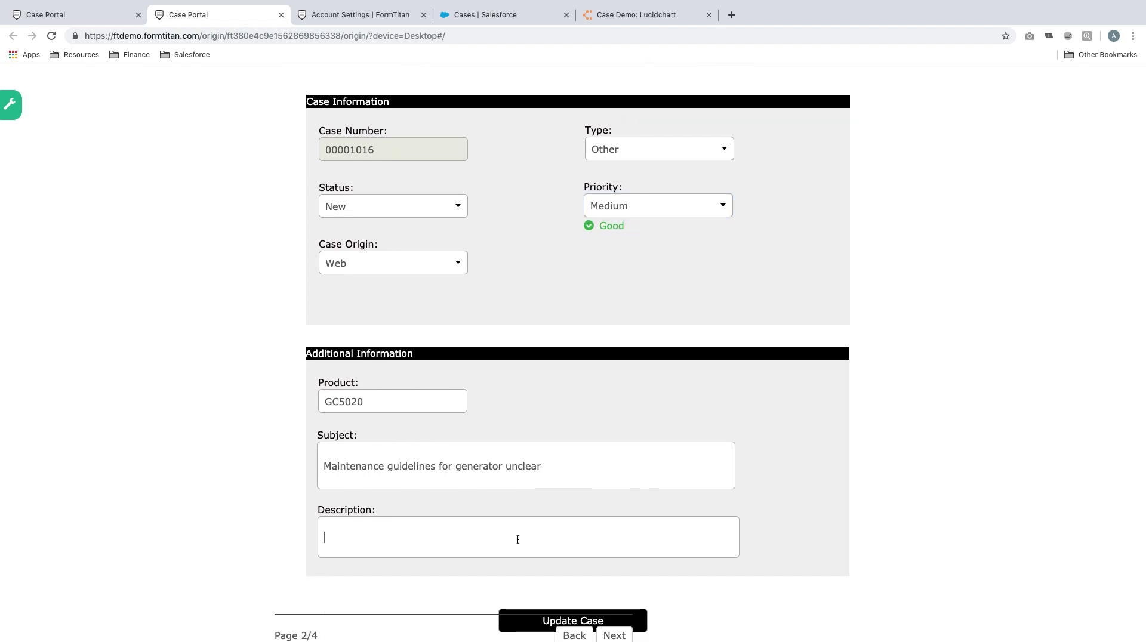
{"action": "left_click", "coordinate": [553, 463]}
{"action": "double_click", "coordinate": [506, 468]}
{"action": "key", "text": "BackSpace"}
{"action": "type", "text": "done"}
{"action": "scroll", "coordinate": [607, 588], "scroll_direction": "down", "scroll_amount": 1}
{"action": "left_click", "coordinate": [608, 599]}
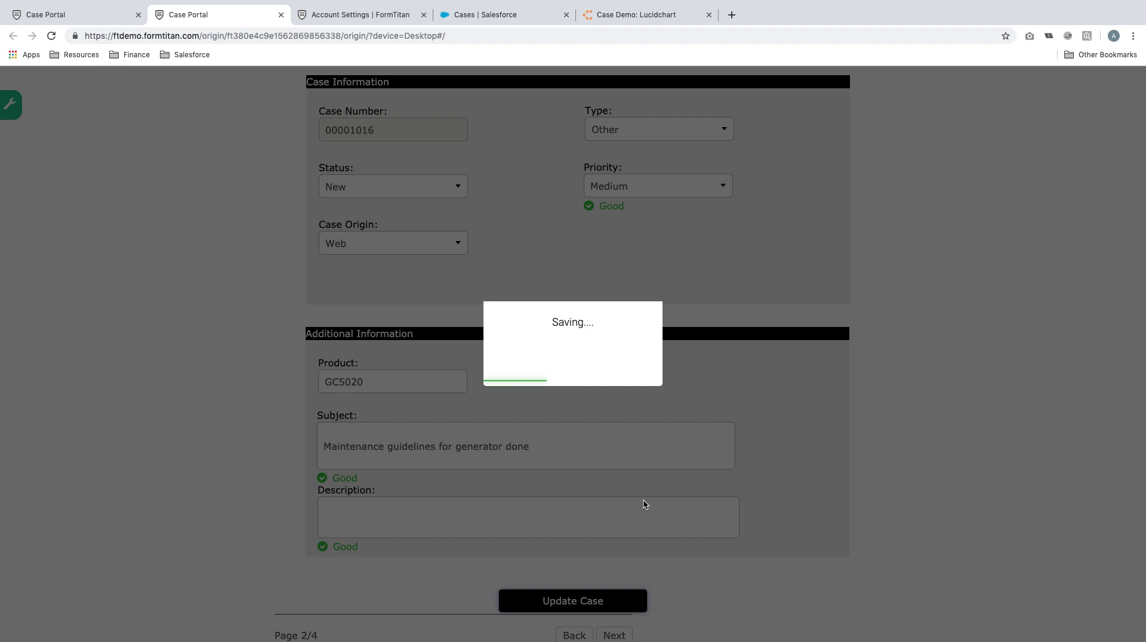